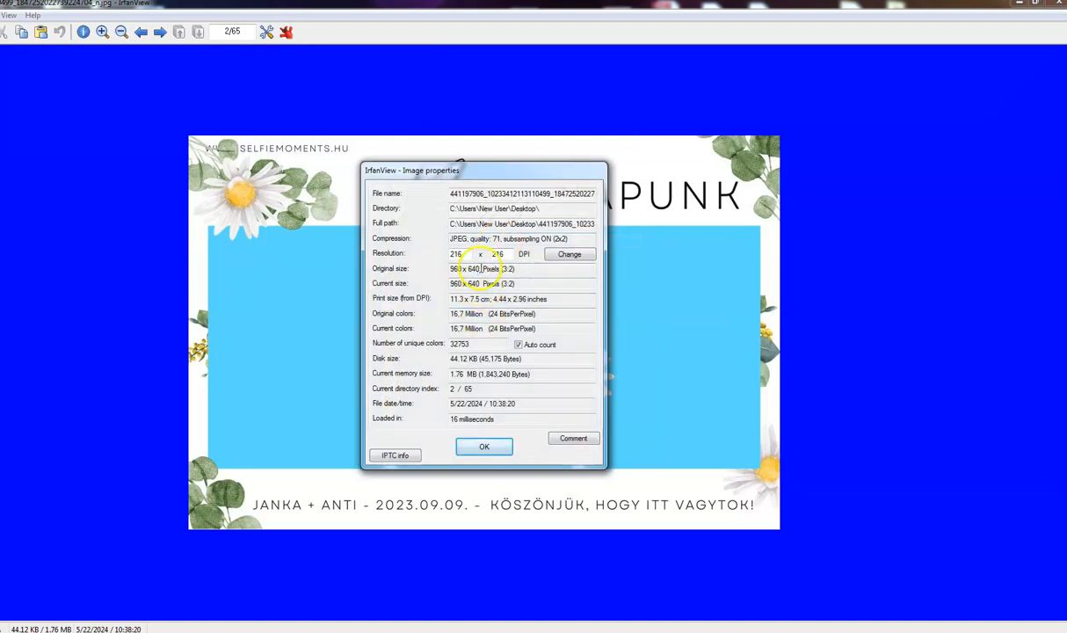
Step: Check the original layout image's pixel dimensions and DPI resolution in its properties, and close the image
left_click_drag(479, 269, 448, 269)
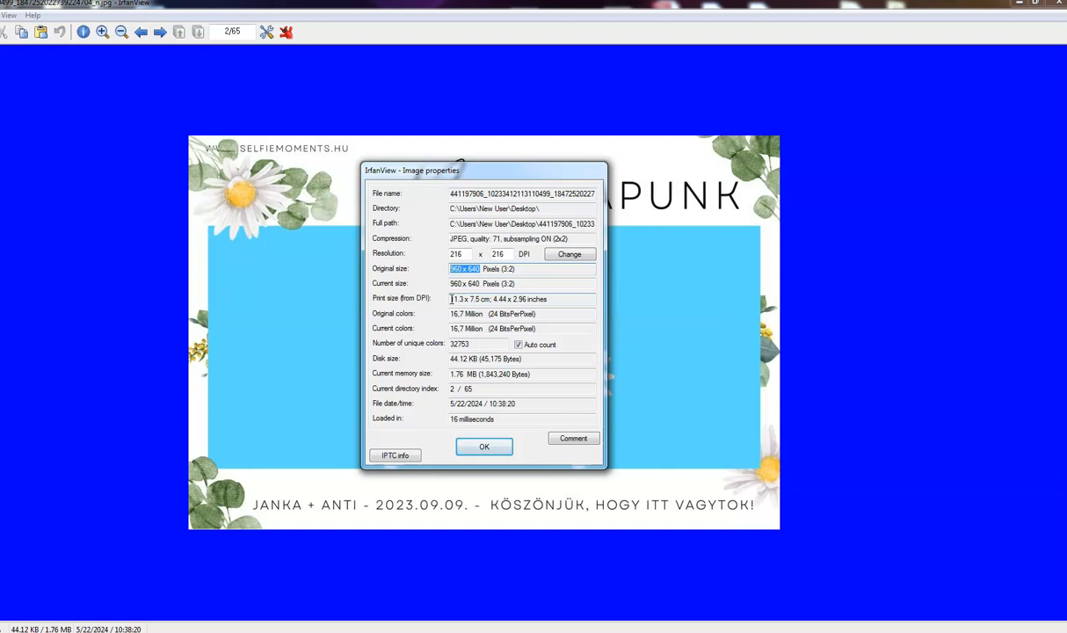
double_click(455, 253)
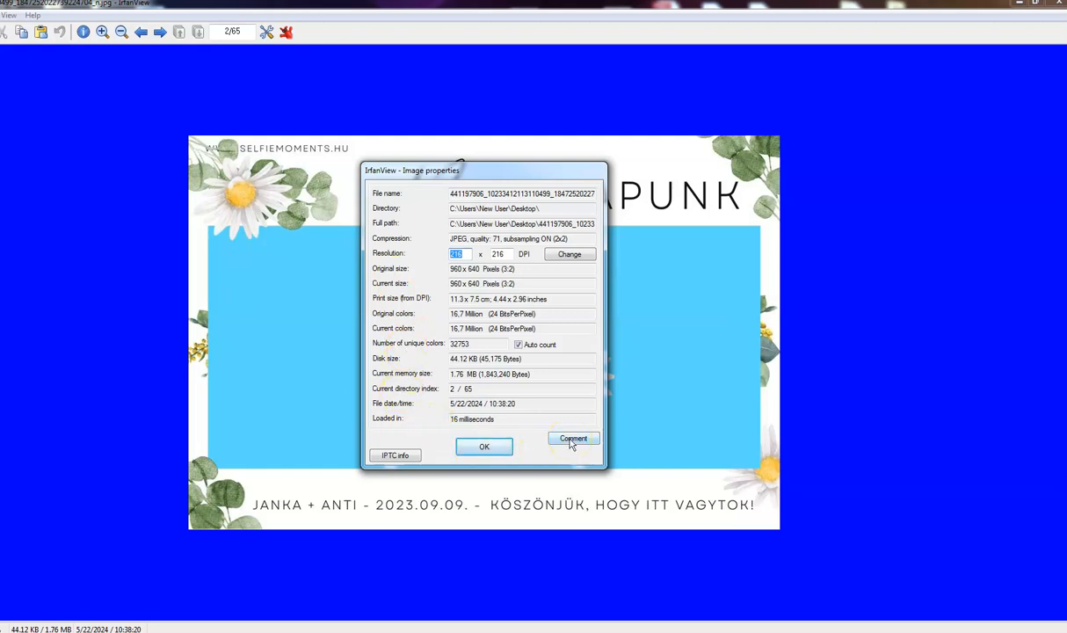
left_click(484, 446)
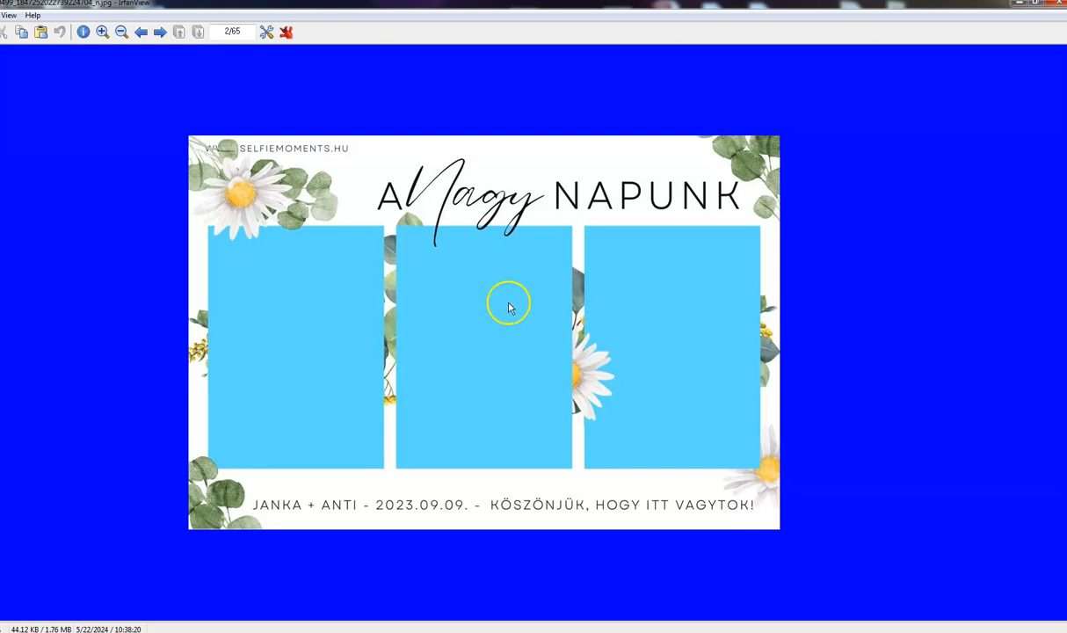
left_click(1058, 5)
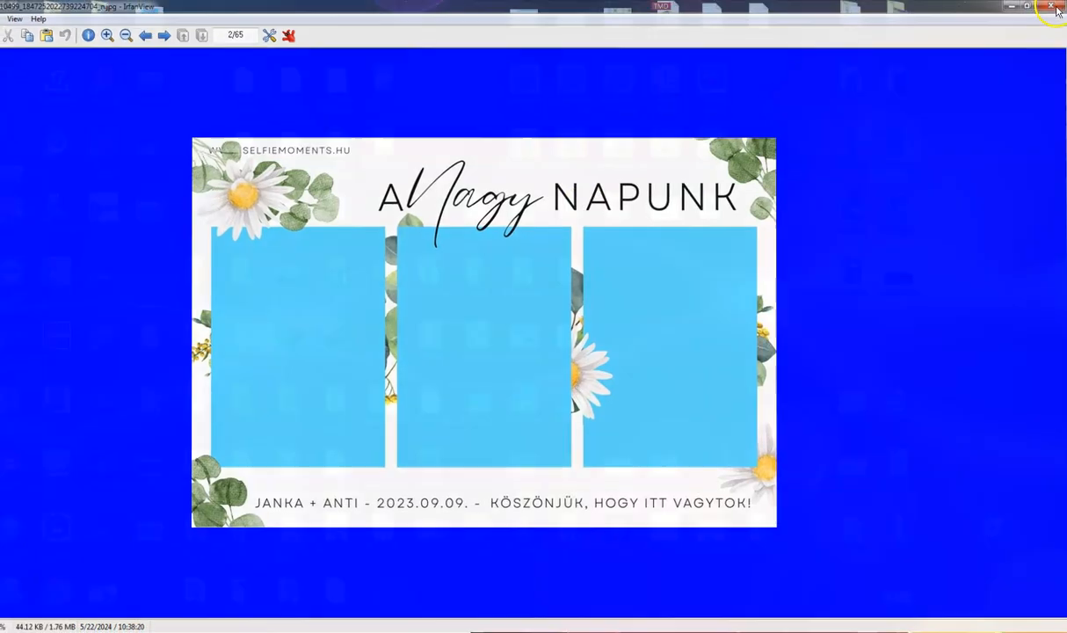
Step: View the LayoutFix image with transparent photo openings from the desktop and close it
double_click(149, 475)
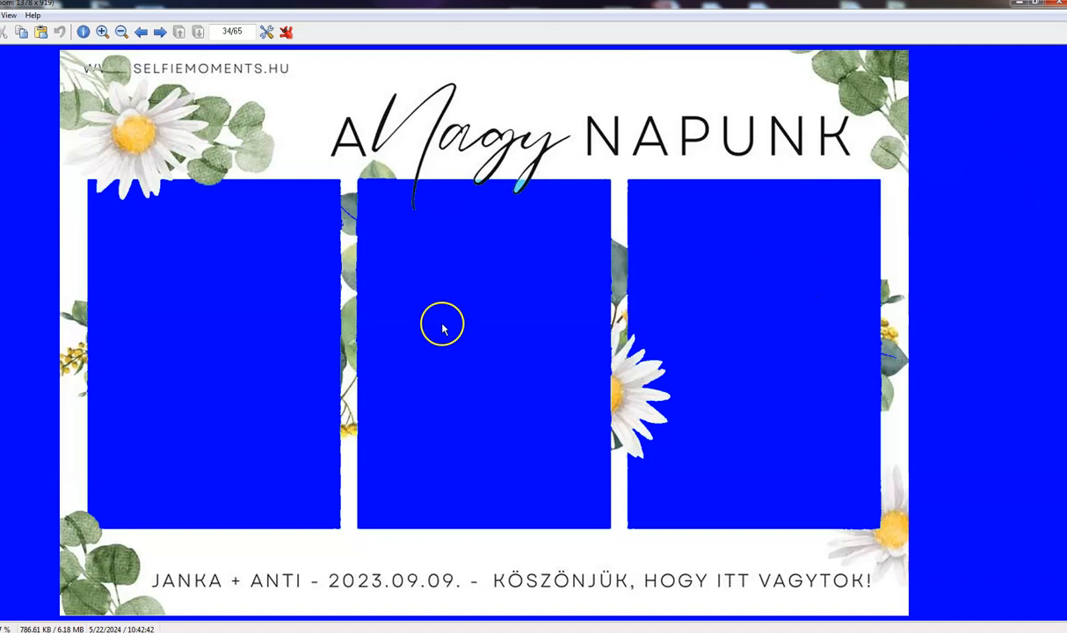
left_click(1053, 7)
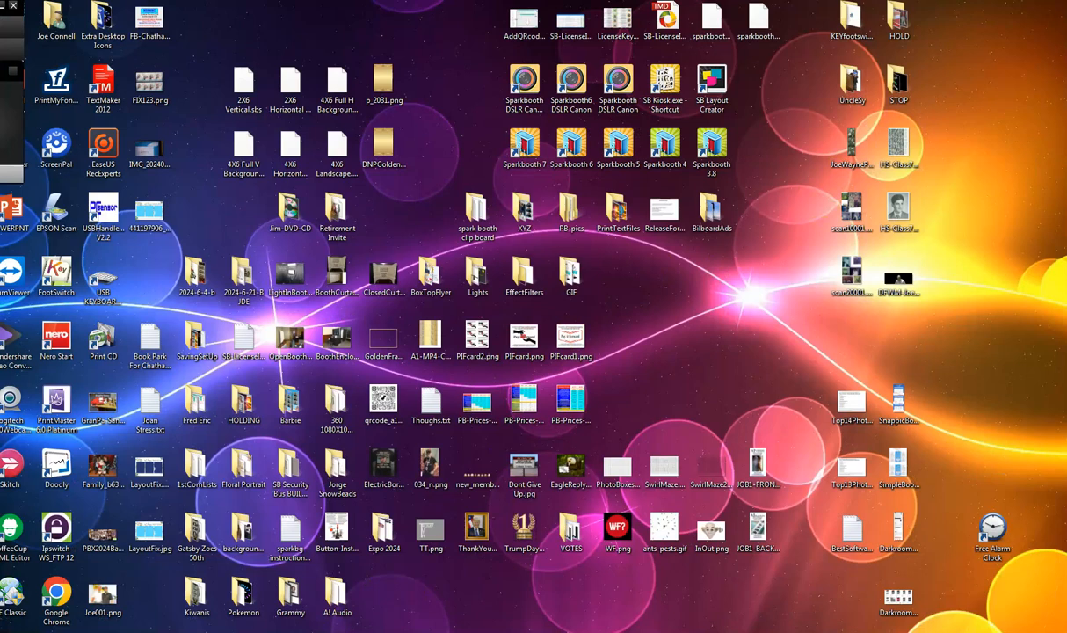
Step: Switch to Sparkbooth, select the Portrait photo layout category and open its layout in the layout editor
left_click(525, 623)
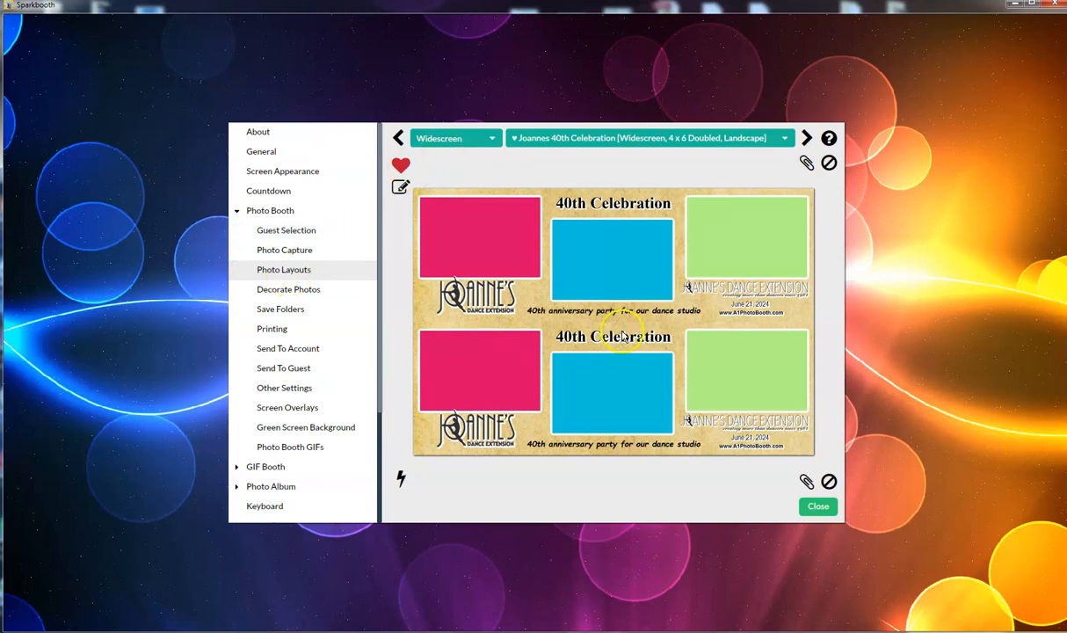
left_click(480, 143)
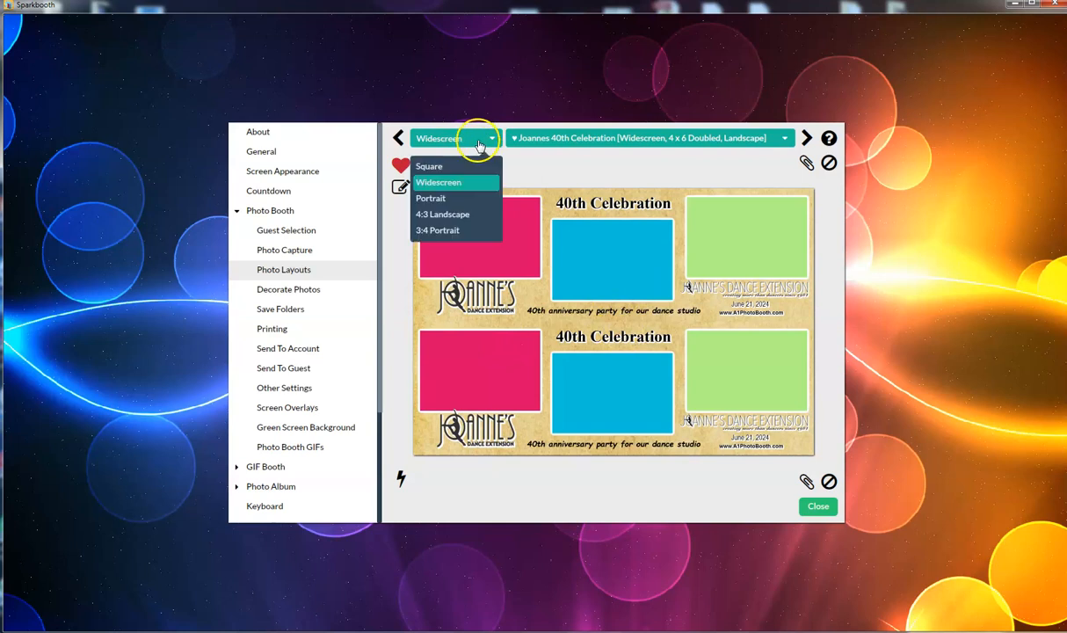
left_click(444, 171)
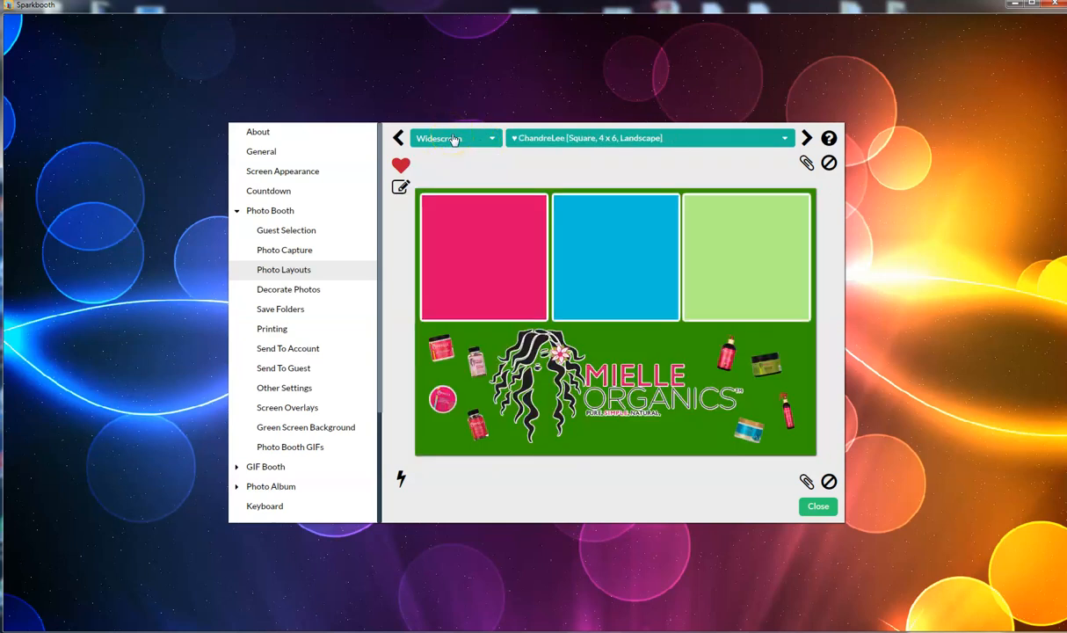
scroll(453, 139, "up", 1)
left_click(454, 139)
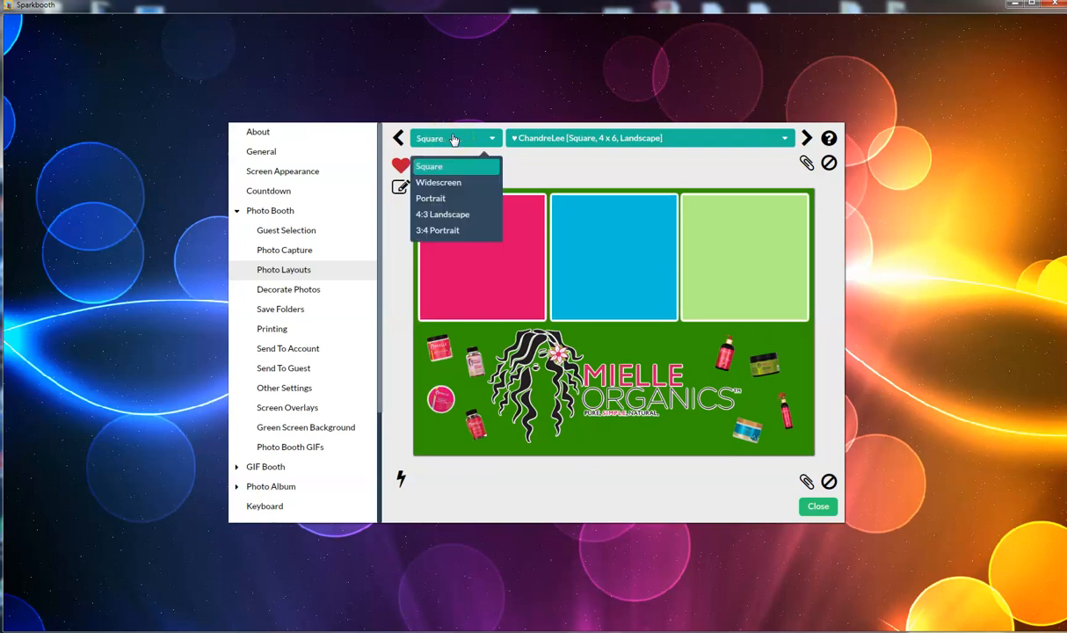
left_click(454, 201)
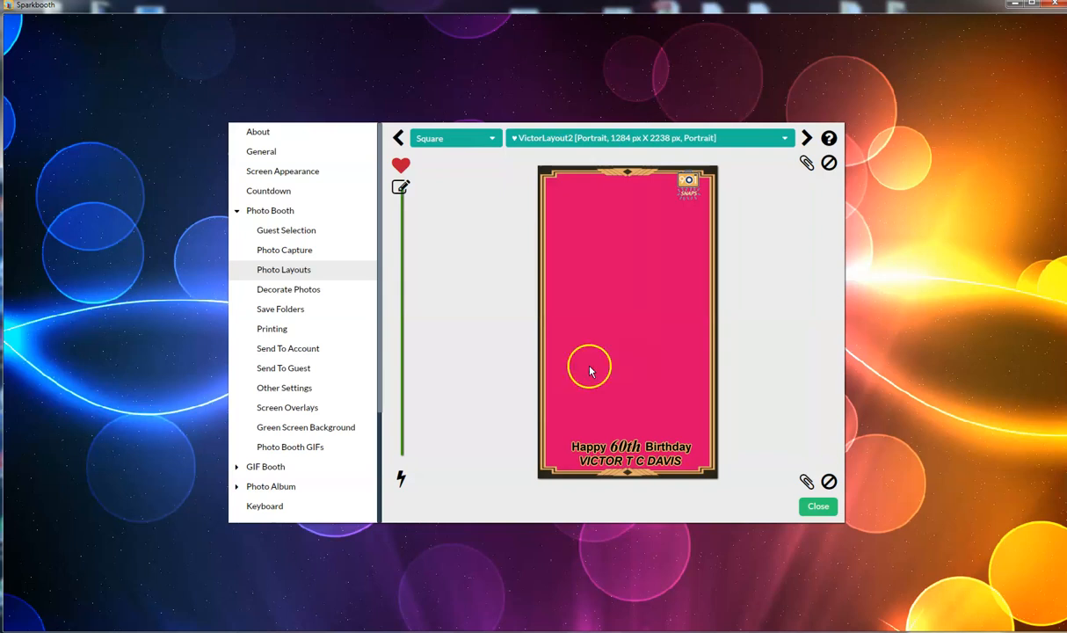
left_click(401, 191)
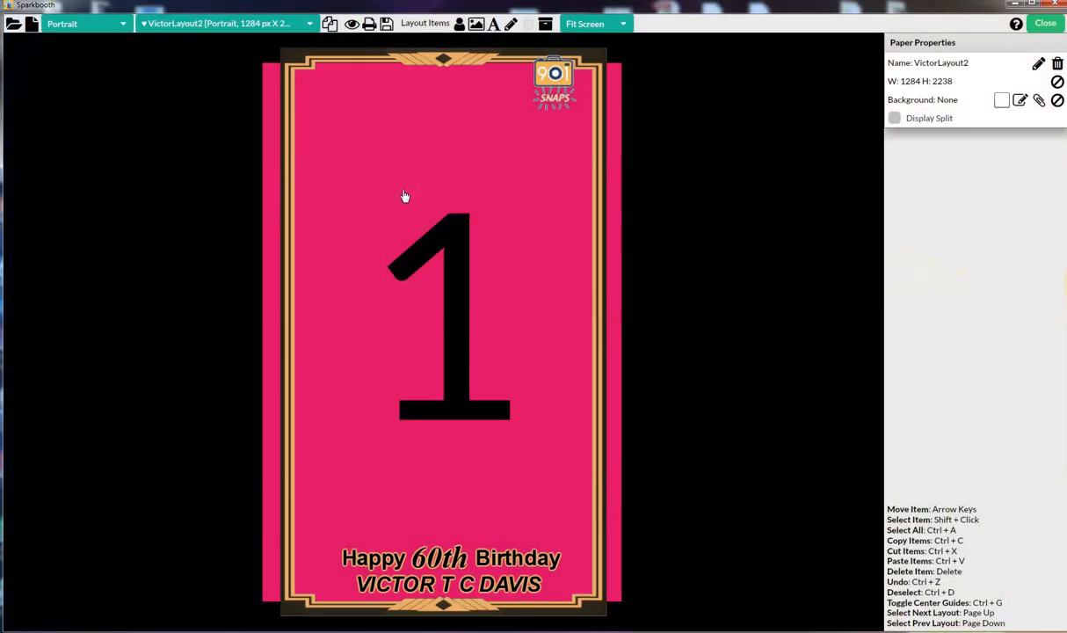
Step: Start a new photo layout and name it LayoutFixed
left_click(32, 26)
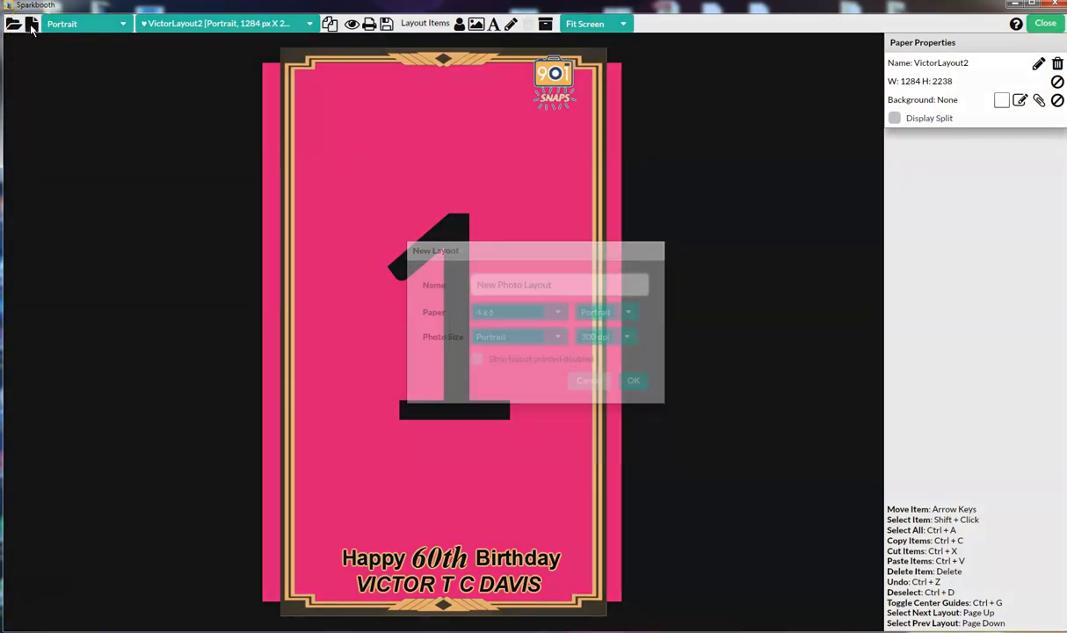
left_click(524, 285)
left_click_drag(525, 285, 345, 286)
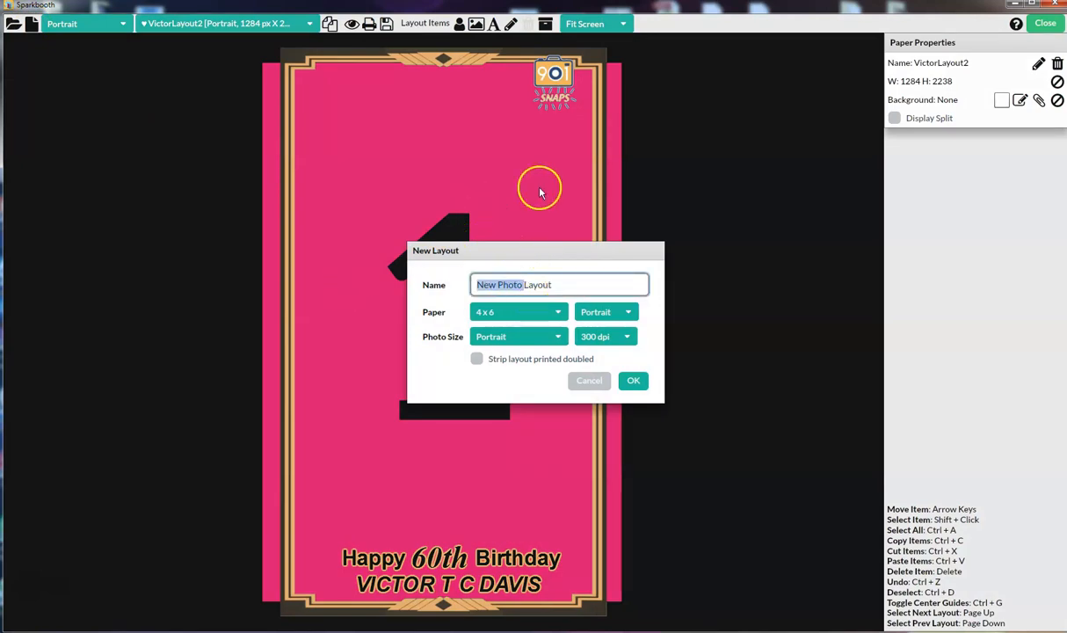
key("BackSpace")
key("End")
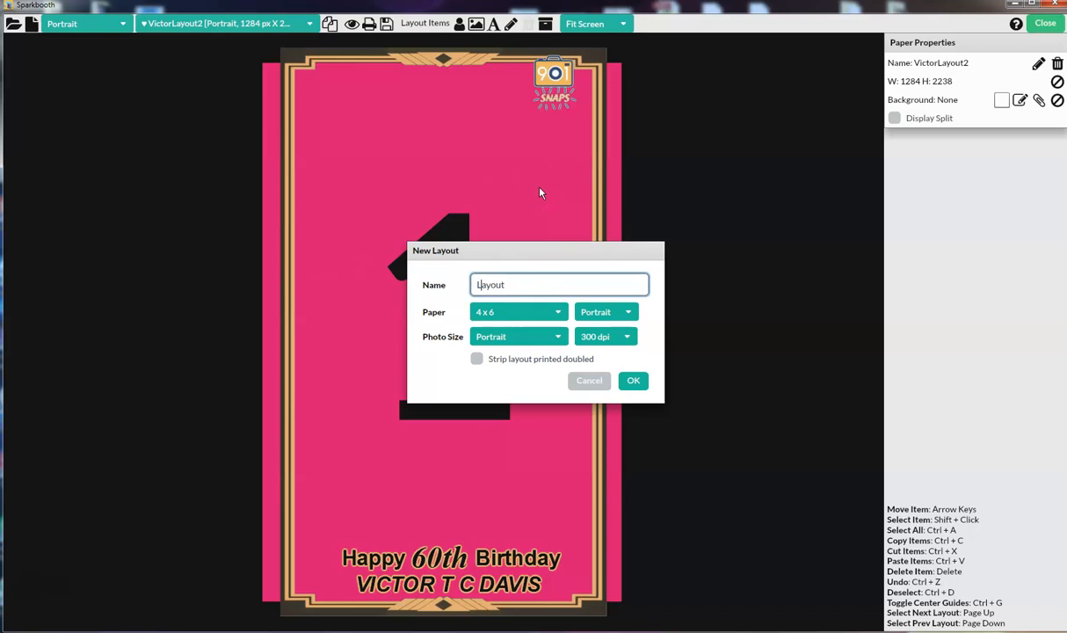
type("Fixed")
left_click(508, 211)
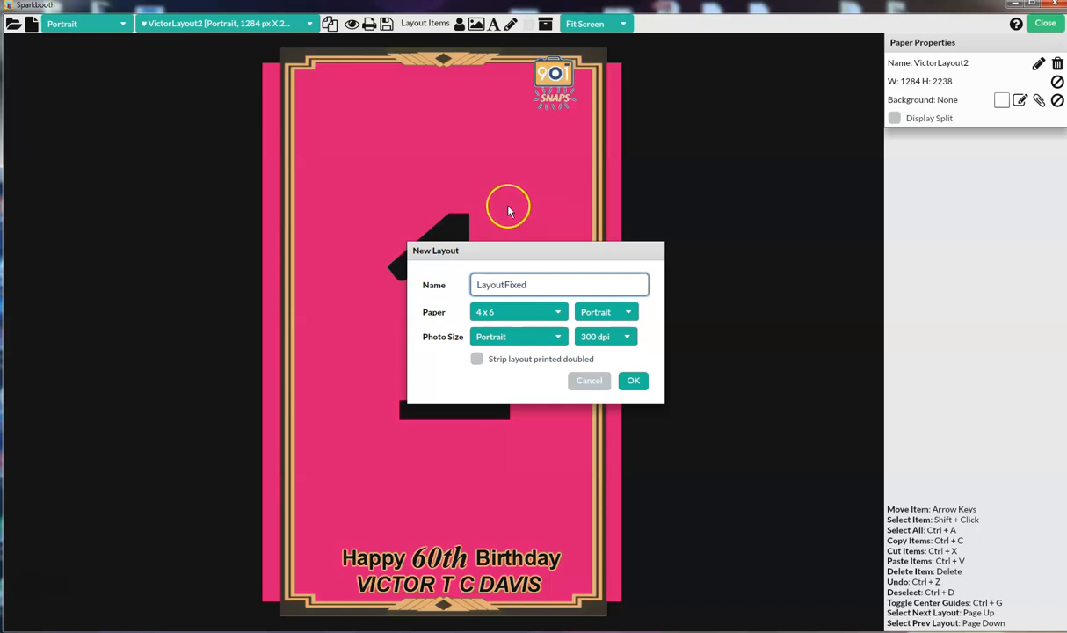
Step: Set the 4 x 6 paper orientation to Landscape and create the layout
left_click(628, 318)
left_click(605, 356)
left_click(626, 314)
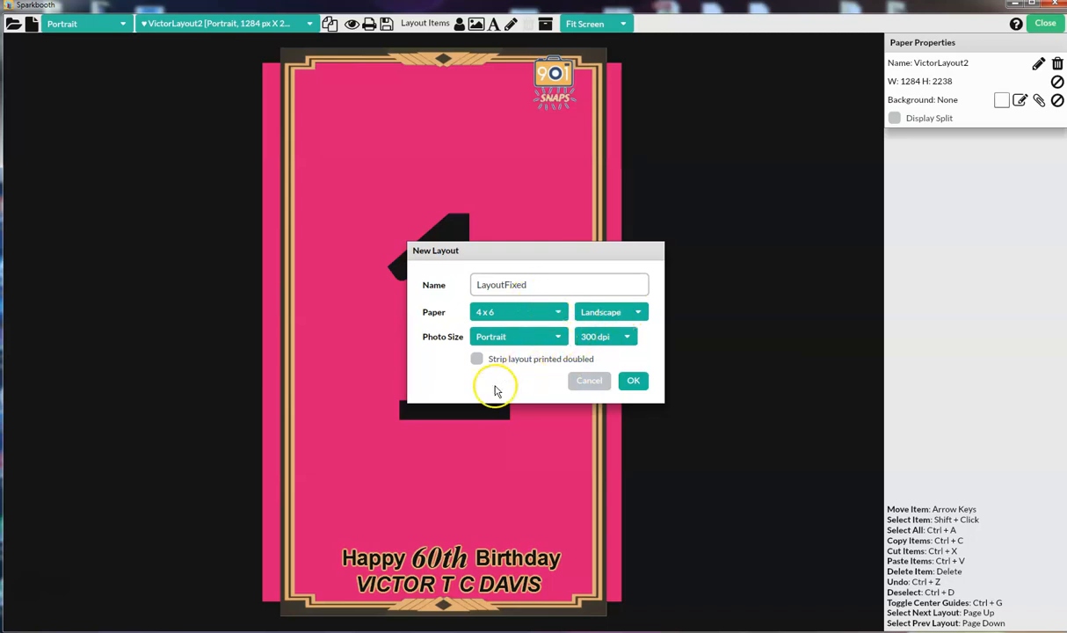
left_click(634, 384)
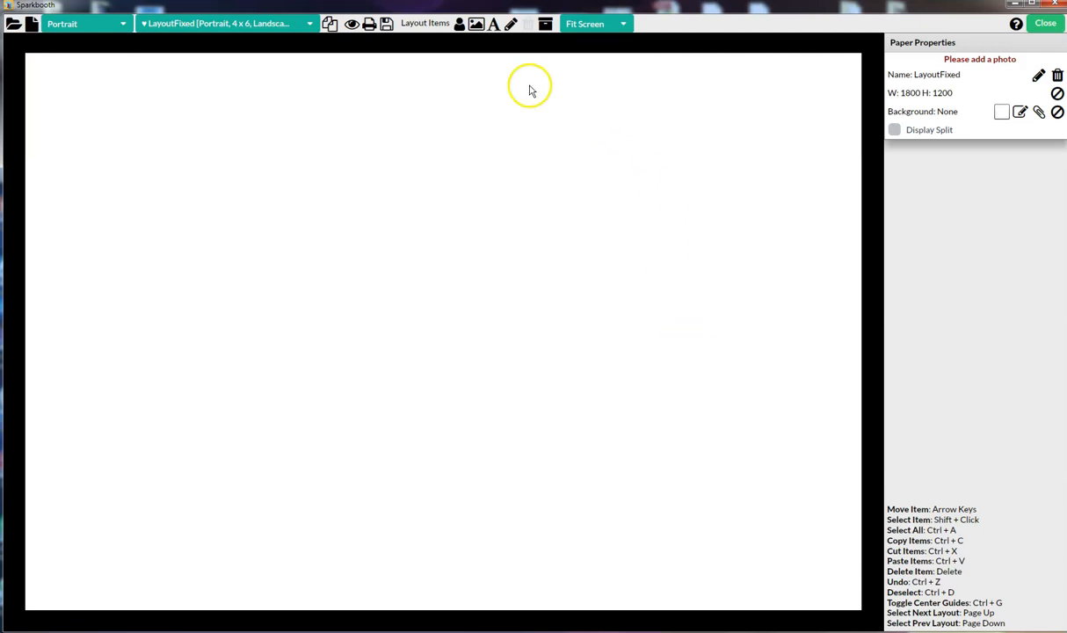
Step: Insert the image LayoutFix.png from the desktop into the blank layout
left_click(477, 26)
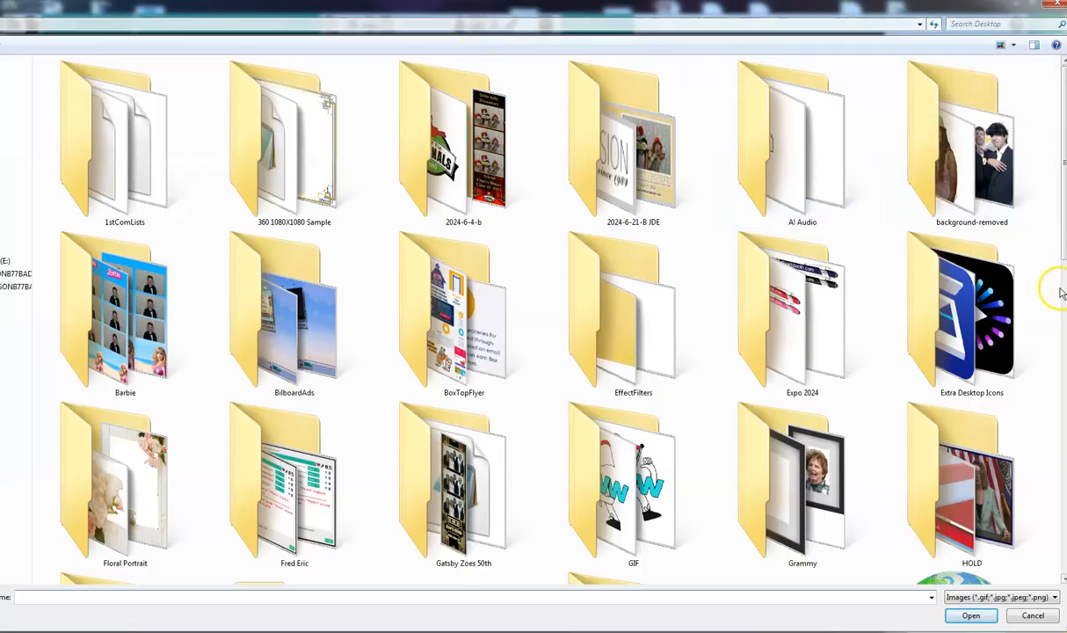
scroll(1057, 293, "down", 3)
scroll(1058, 293, "down", 6)
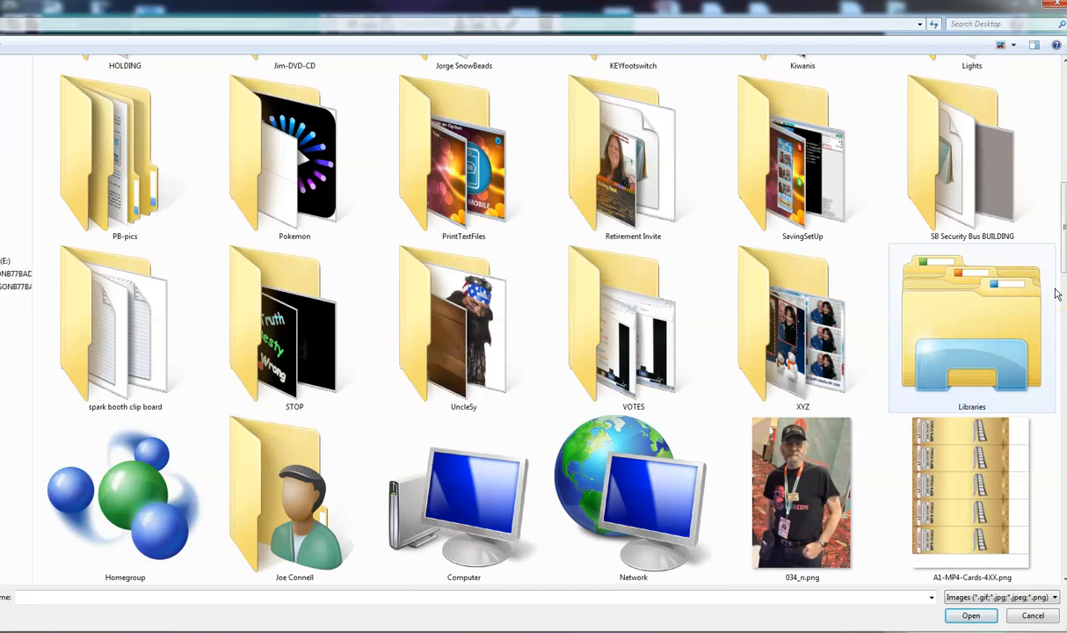
scroll(1057, 293, "down", 3)
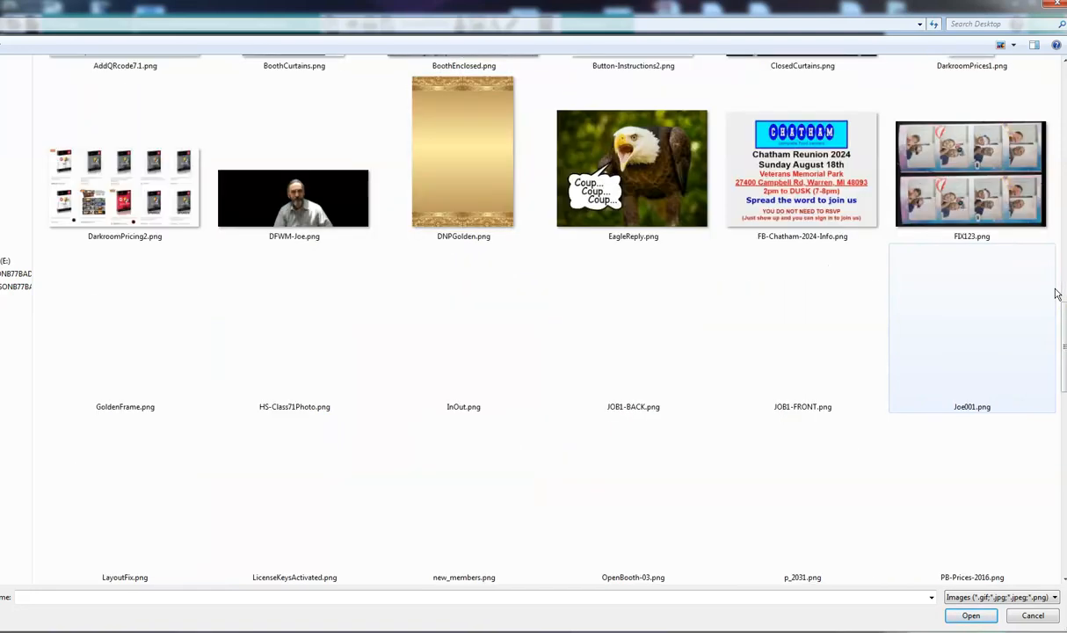
scroll(1058, 293, "down", 6)
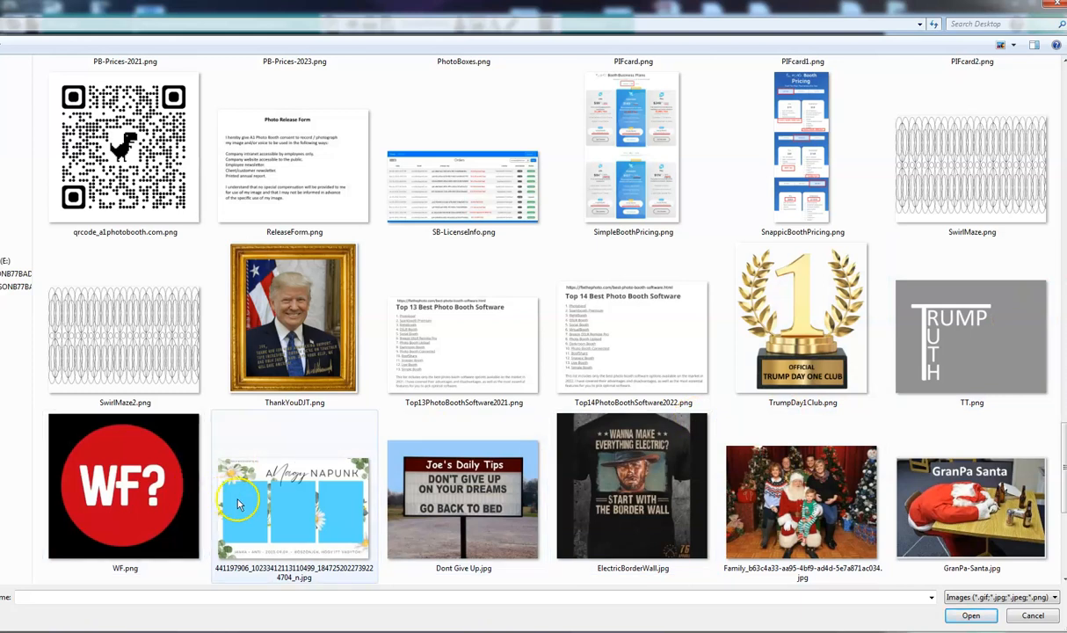
scroll(555, 440, "down", 3)
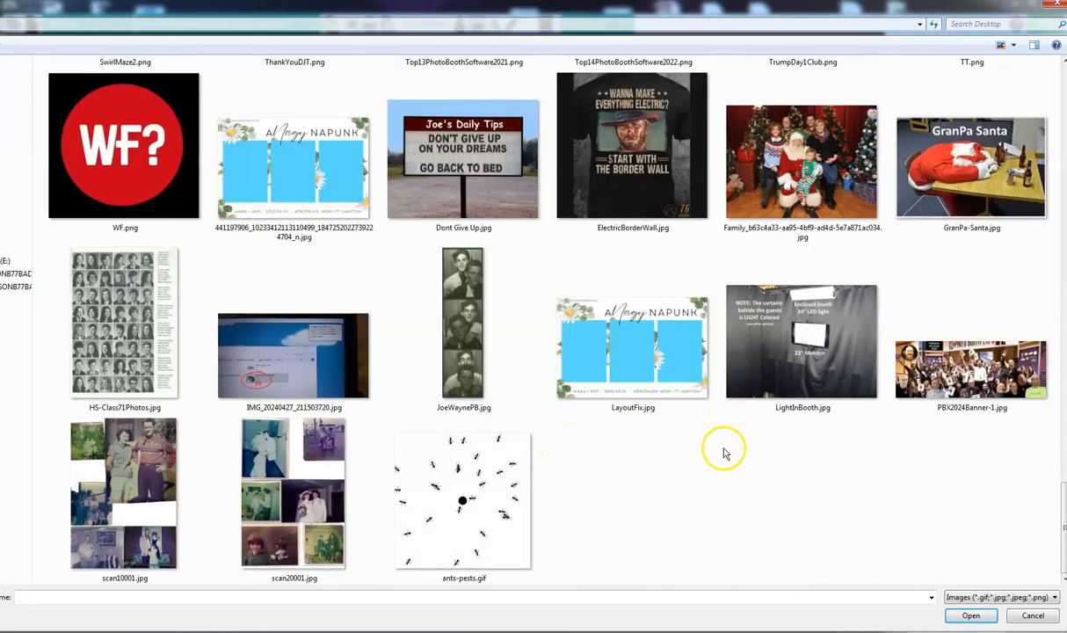
left_click(630, 361)
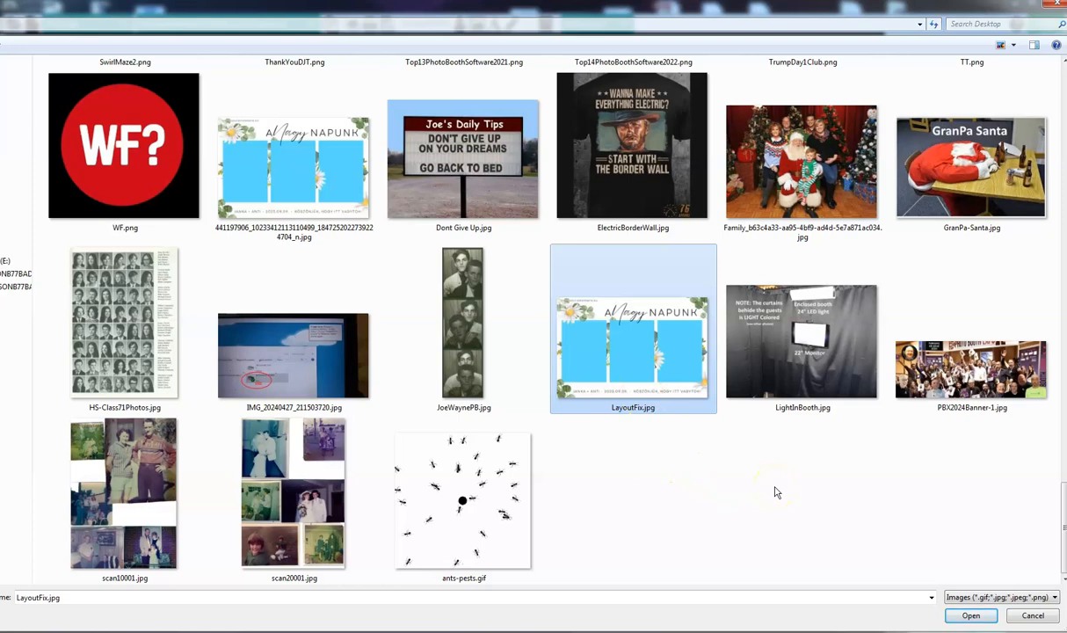
scroll(776, 493, "up", 3)
scroll(776, 492, "down", 3)
scroll(279, 356, "up", 6)
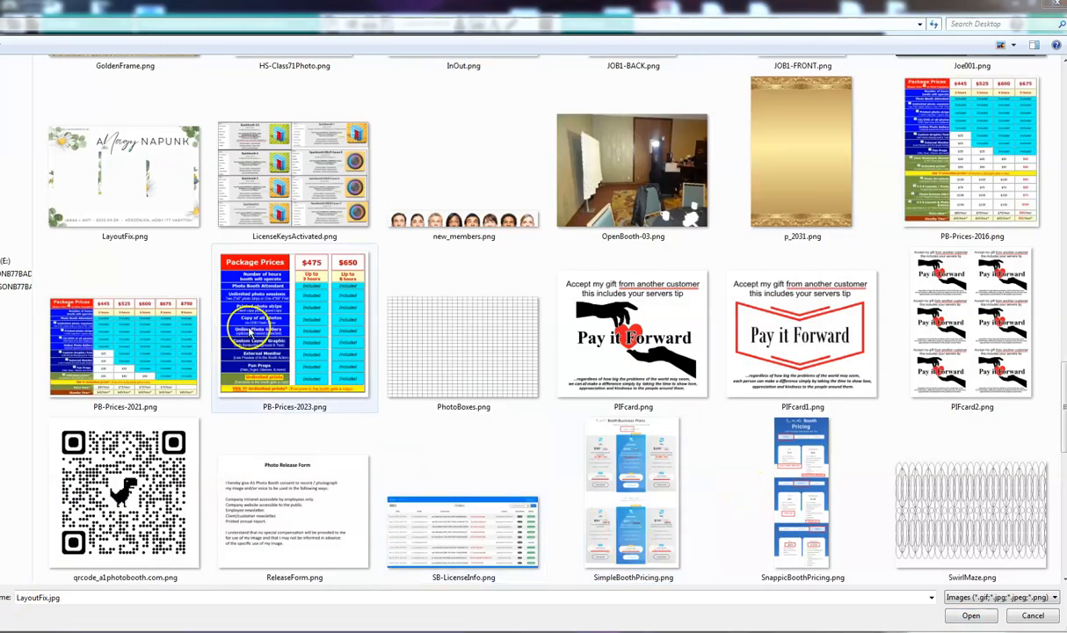
left_click(123, 180)
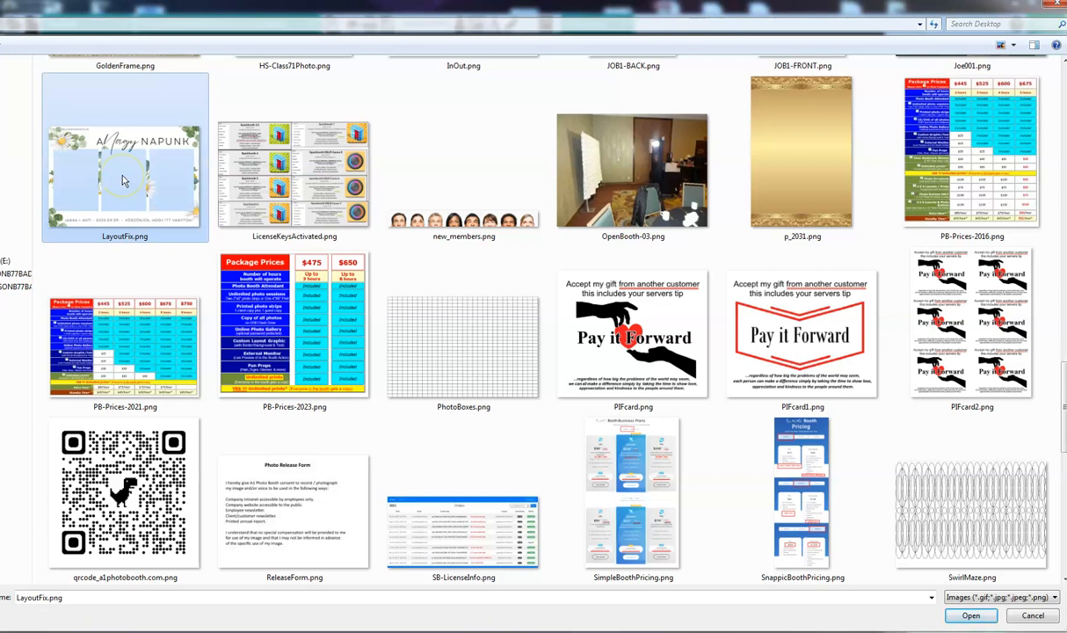
left_click(972, 616)
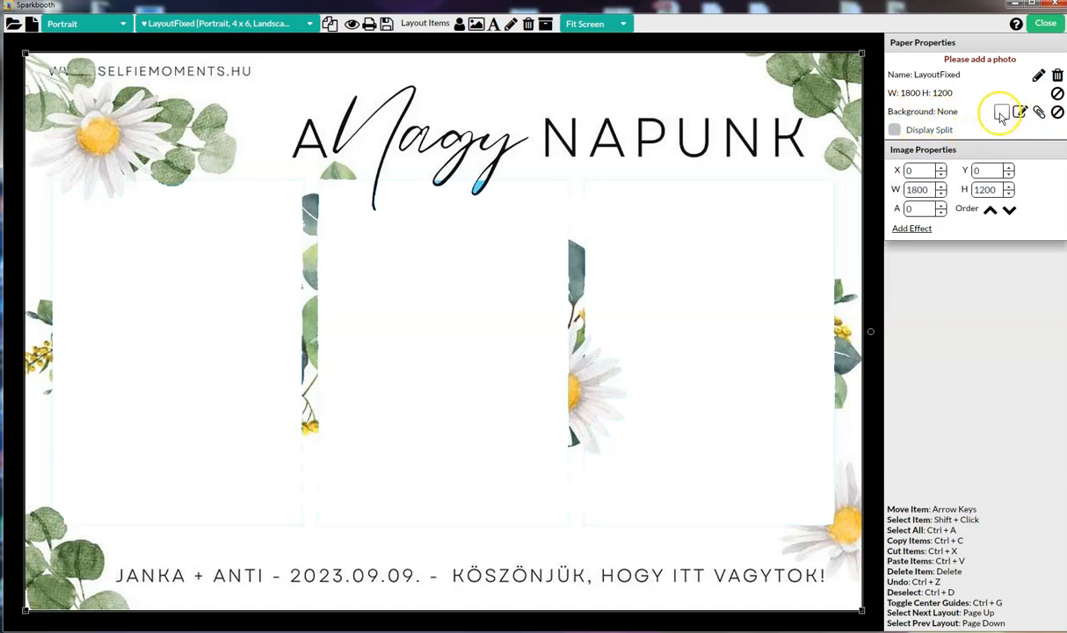
Step: Set the paper background colour to light grey so the image's transparent openings stand out
left_click(1001, 114)
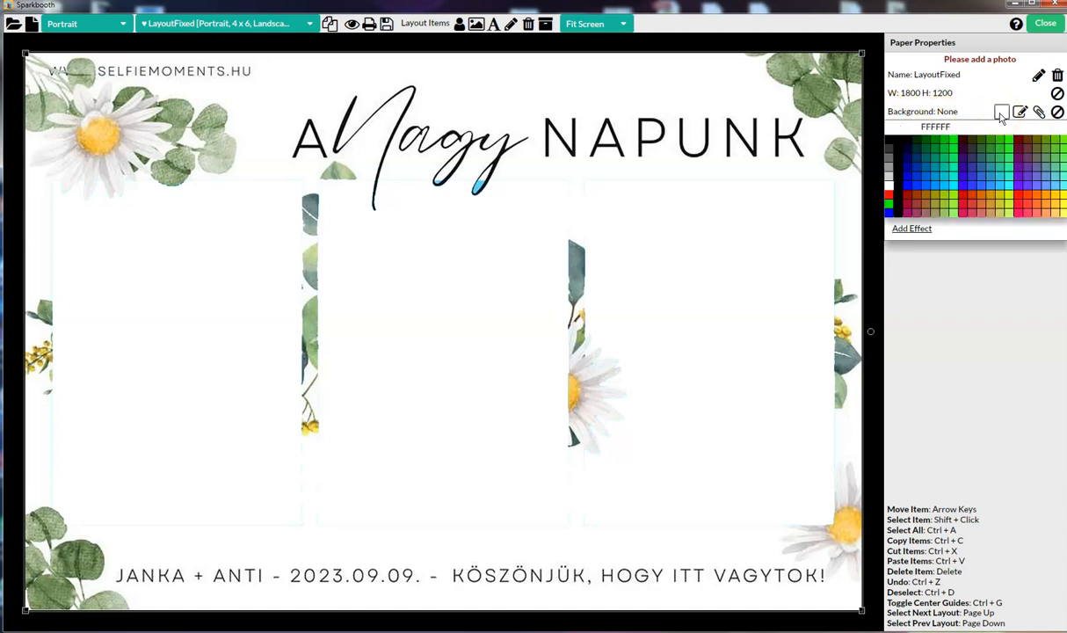
left_click(891, 173)
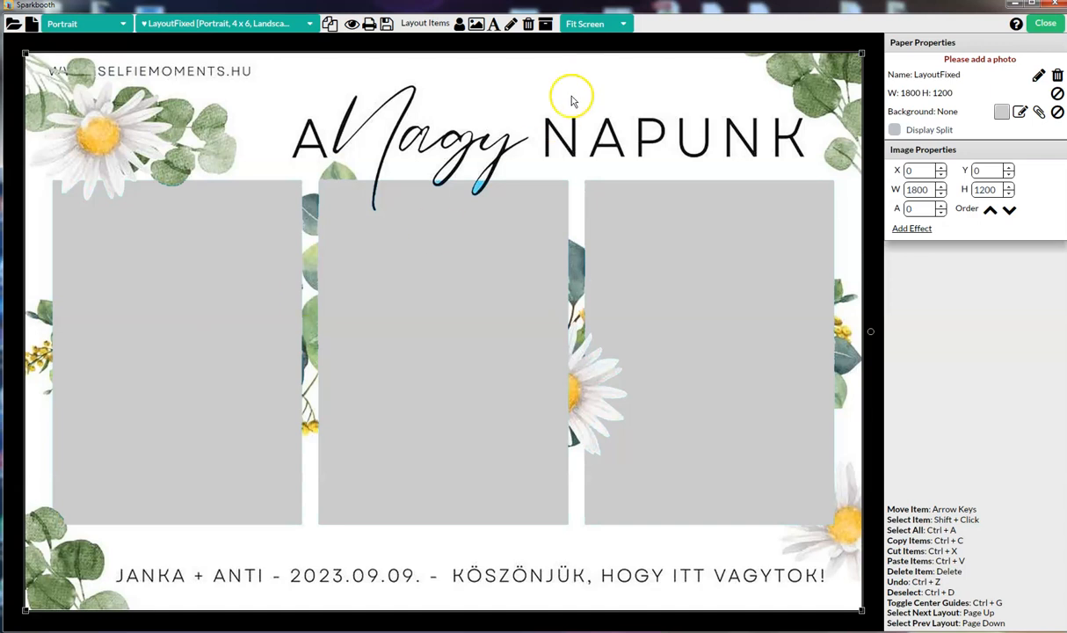
Step: Add photo 1, shrink it to about 366 x 549 and align it with the left opening's upper-left corner
left_click(459, 26)
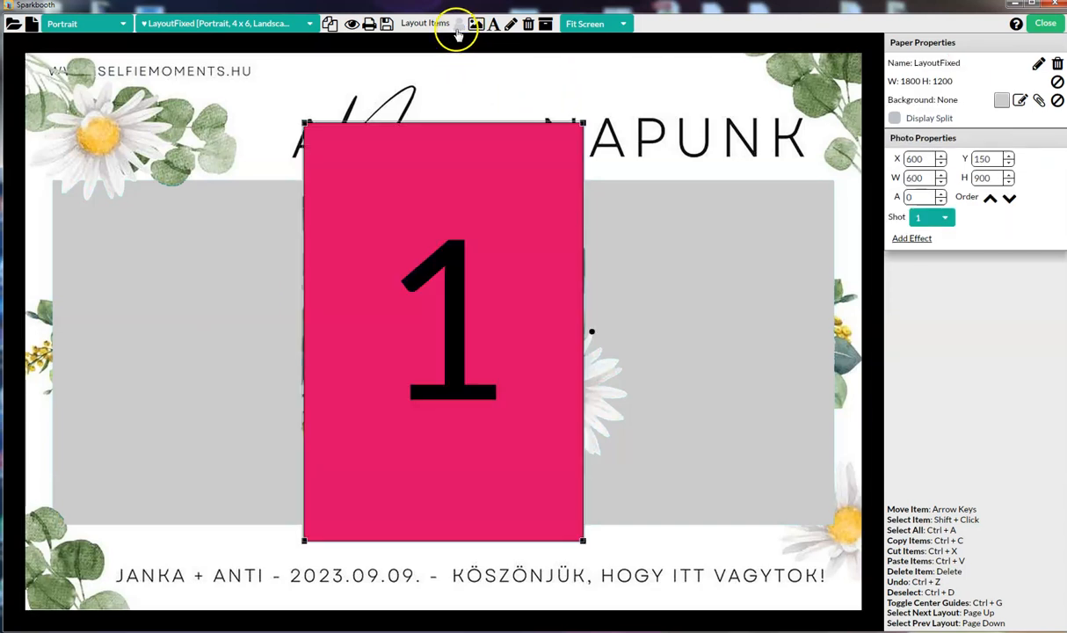
left_click_drag(586, 129, 409, 286)
left_click_drag(368, 371, 114, 265)
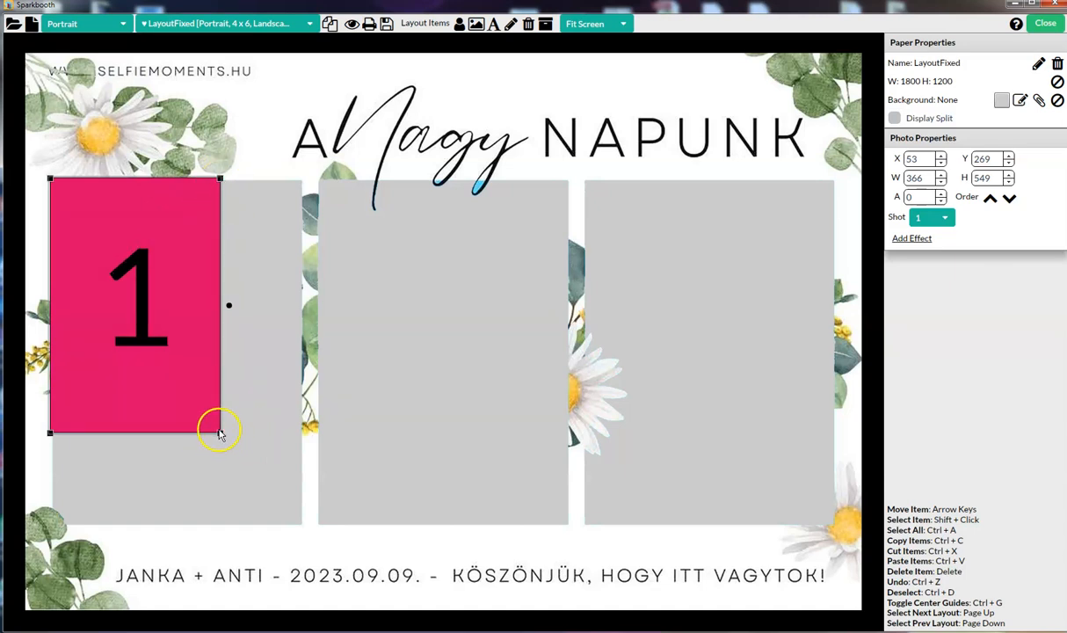
Step: Enlarge photo 1 and move it to about X 65 over the left opening, with a width of 535 and a height of about 802
left_click_drag(221, 433, 282, 528)
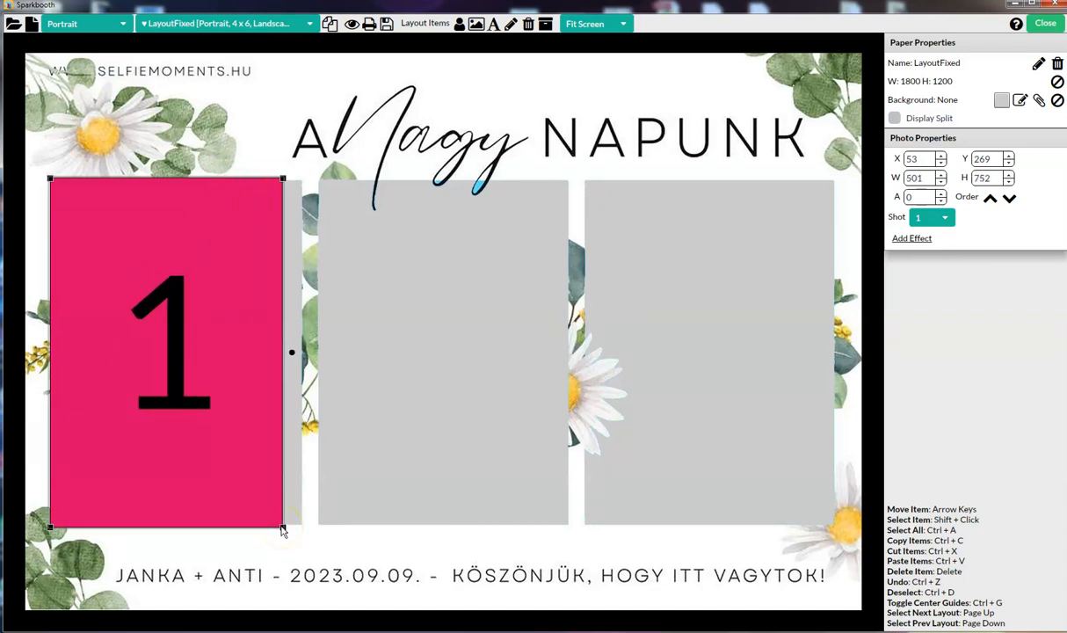
mouse_move(225, 438)
left_mouse_down()
mouse_move(241, 438)
mouse_move(232, 442)
left_mouse_up()
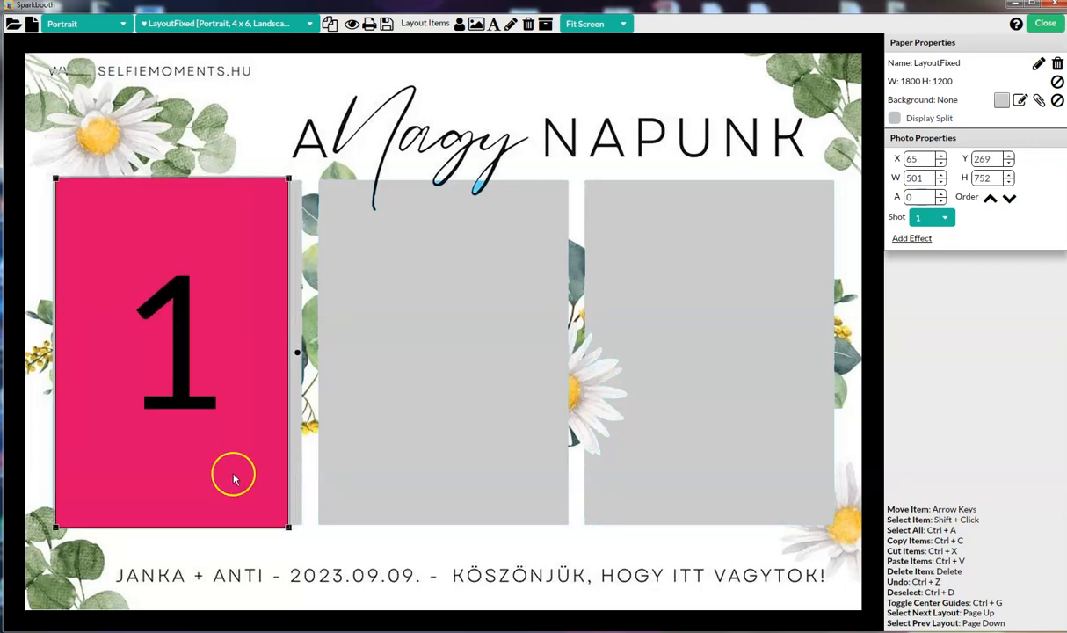
left_click_drag(288, 527, 309, 554)
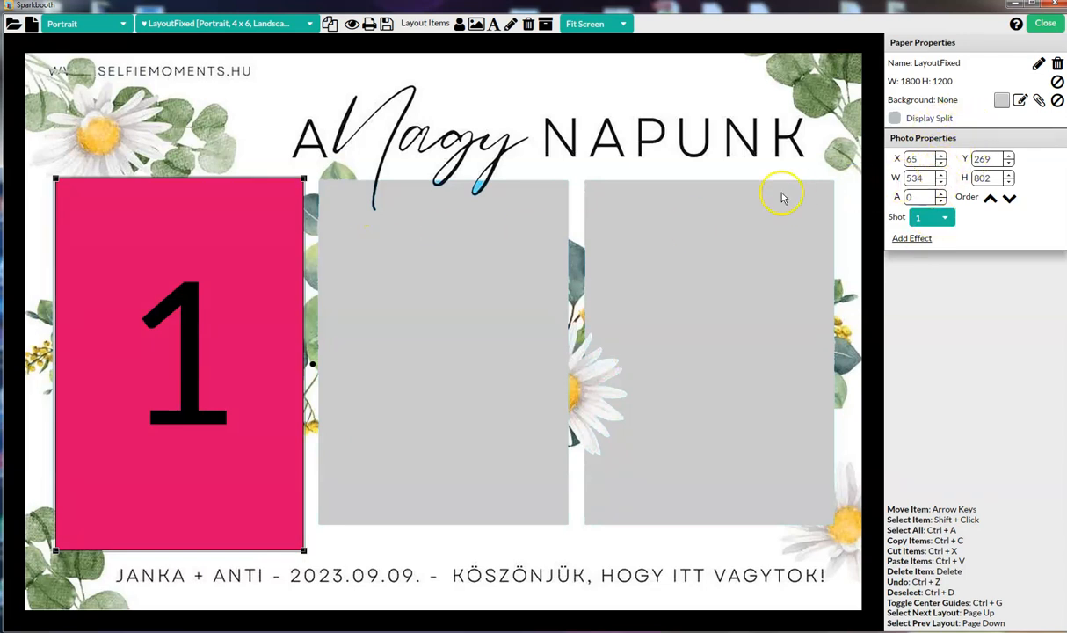
left_click(940, 174)
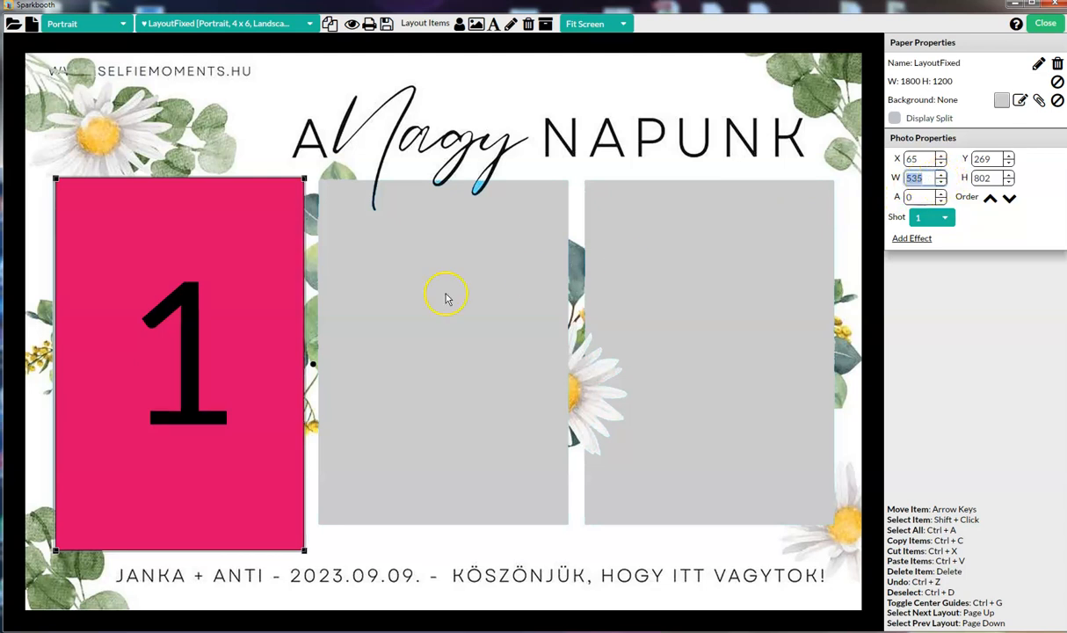
Step: Nudge photo 1 to X 66, Y 267, and add photo 2 over the middle opening at X 630, Y 277
left_click_drag(222, 316, 225, 324)
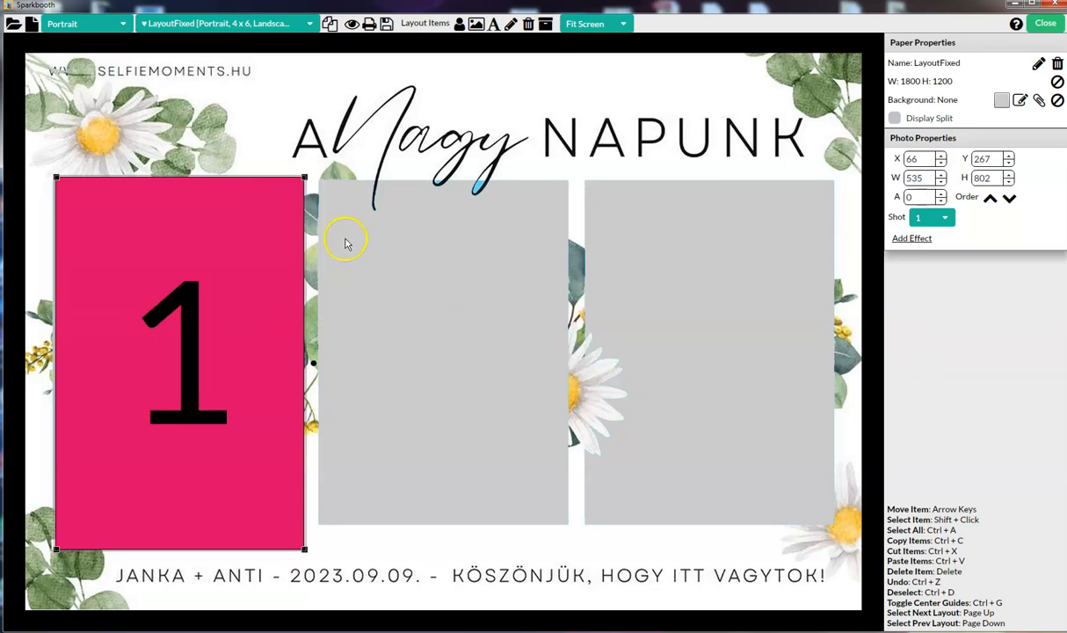
left_click(461, 27)
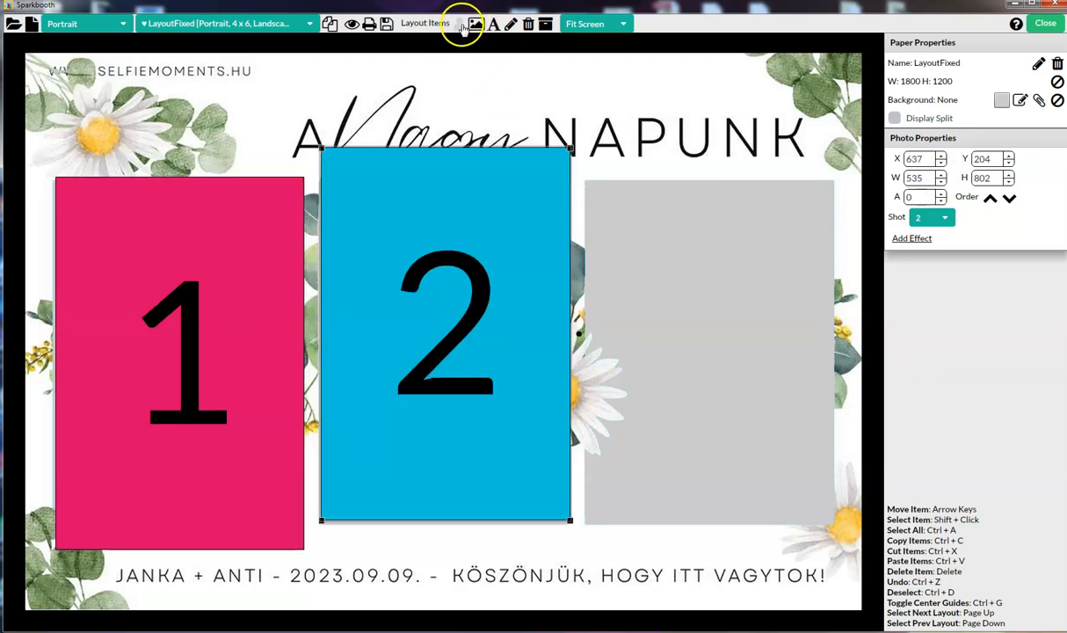
left_click(404, 278)
left_click_drag(403, 278, 402, 314)
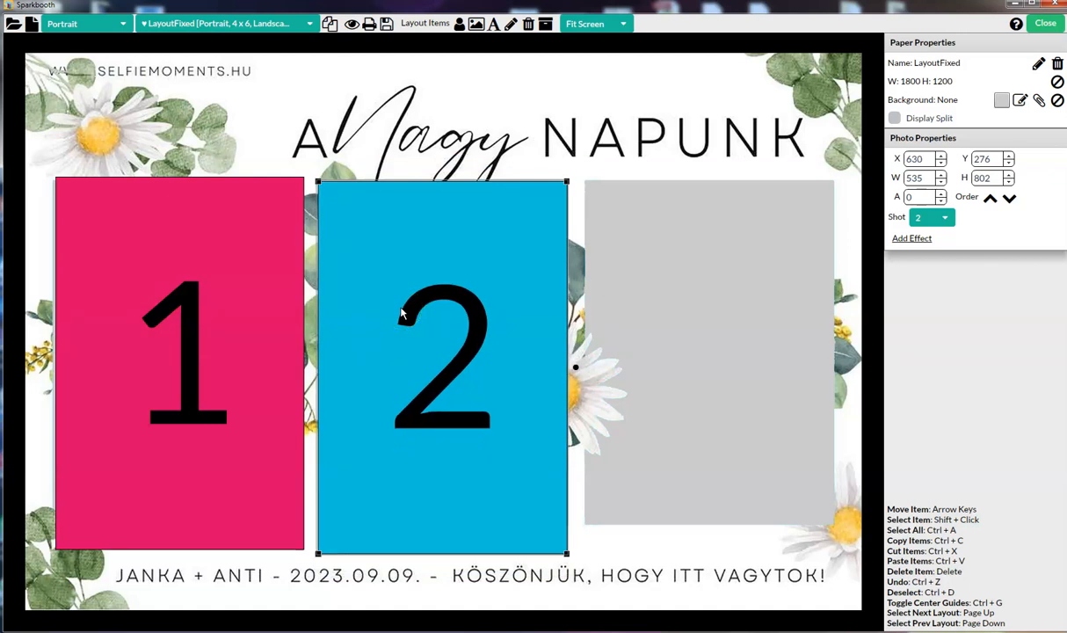
left_click(210, 317)
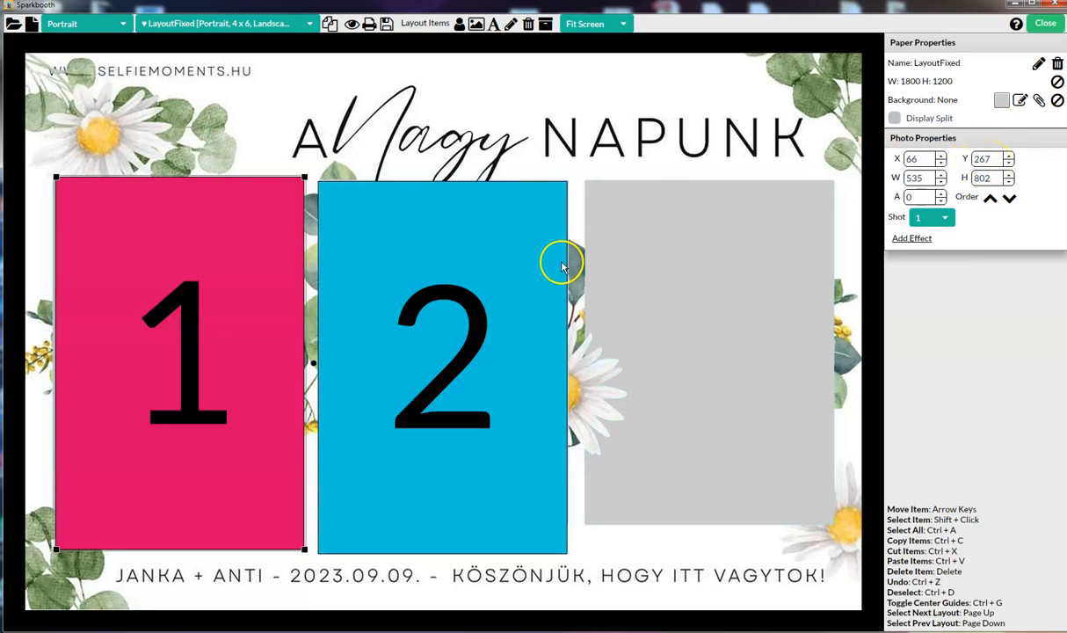
left_click(516, 269)
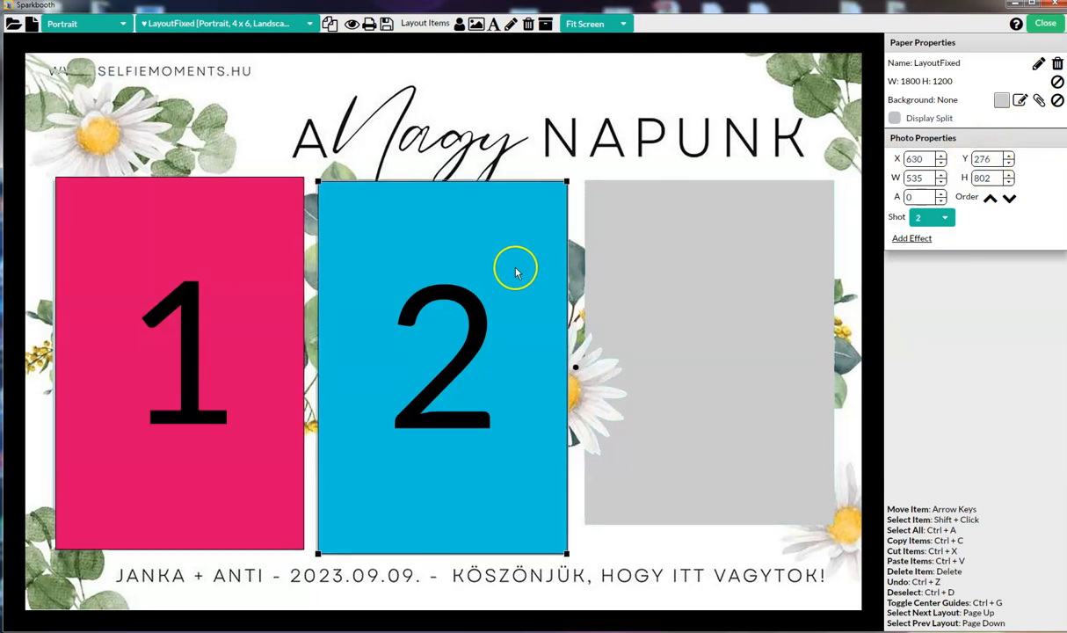
left_click(1009, 154)
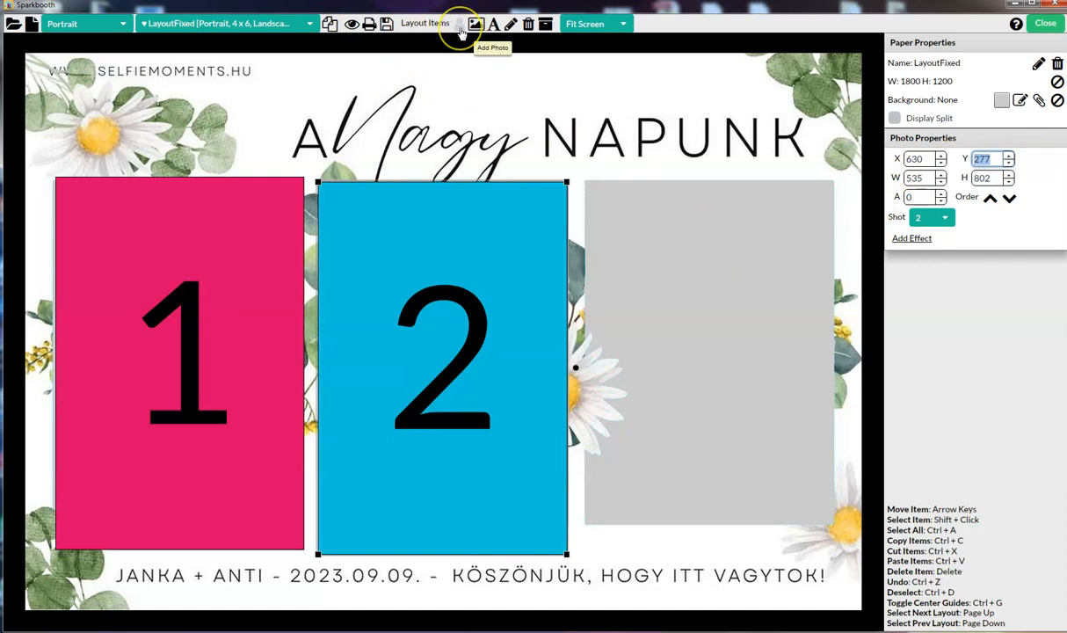
Step: Add photo 3 over the right opening at about X 1206 and set its Y to 277, level with photo 2
left_click(466, 31)
left_click_drag(439, 191, 692, 272)
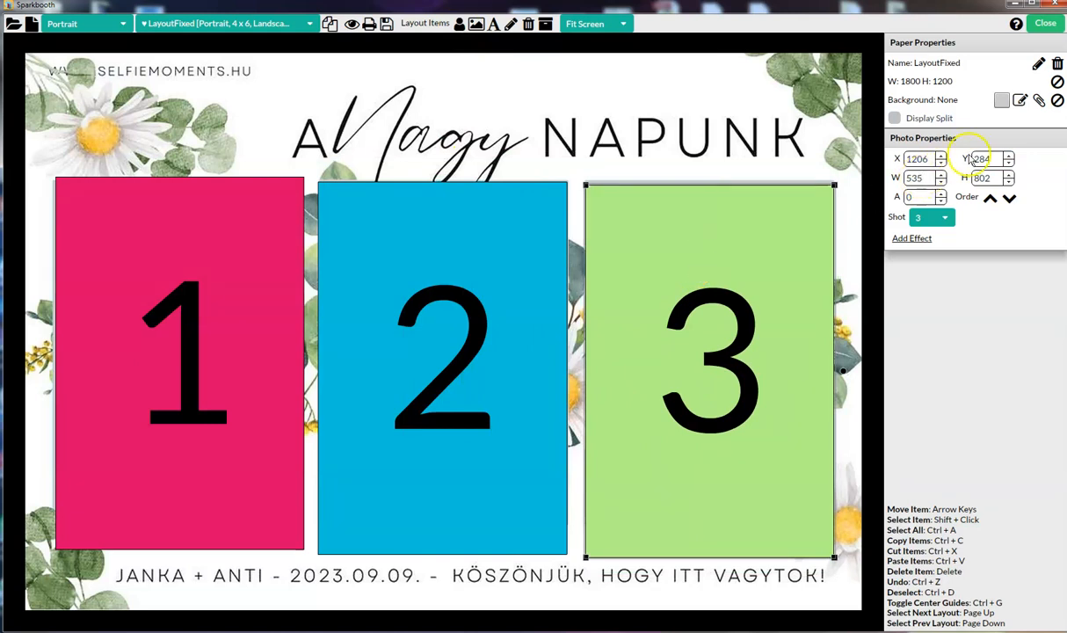
left_click_drag(1009, 164, 1009, 164)
left_click(457, 255)
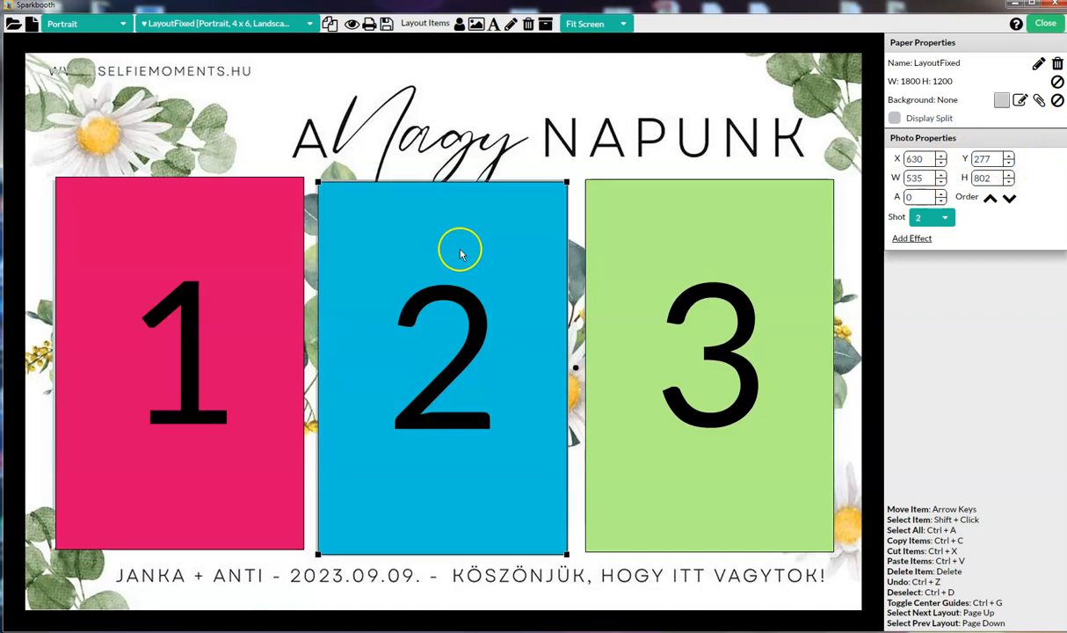
left_click(772, 239)
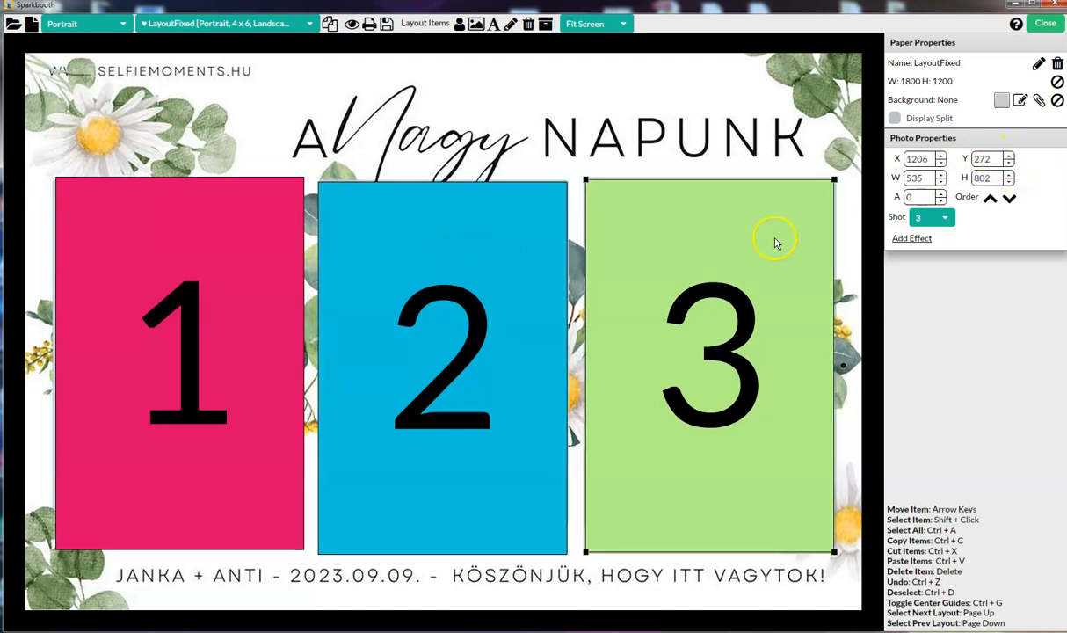
left_click_drag(1009, 155, 1010, 156)
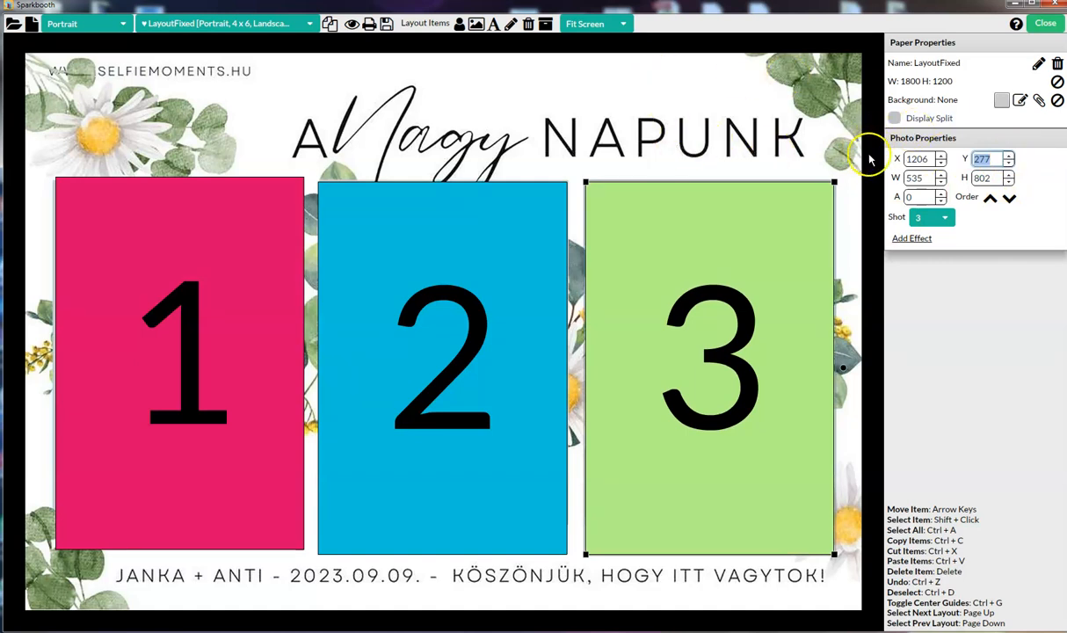
Step: Bring the template image in front of the three photos so its frame and flowers overlap them
left_click(246, 302)
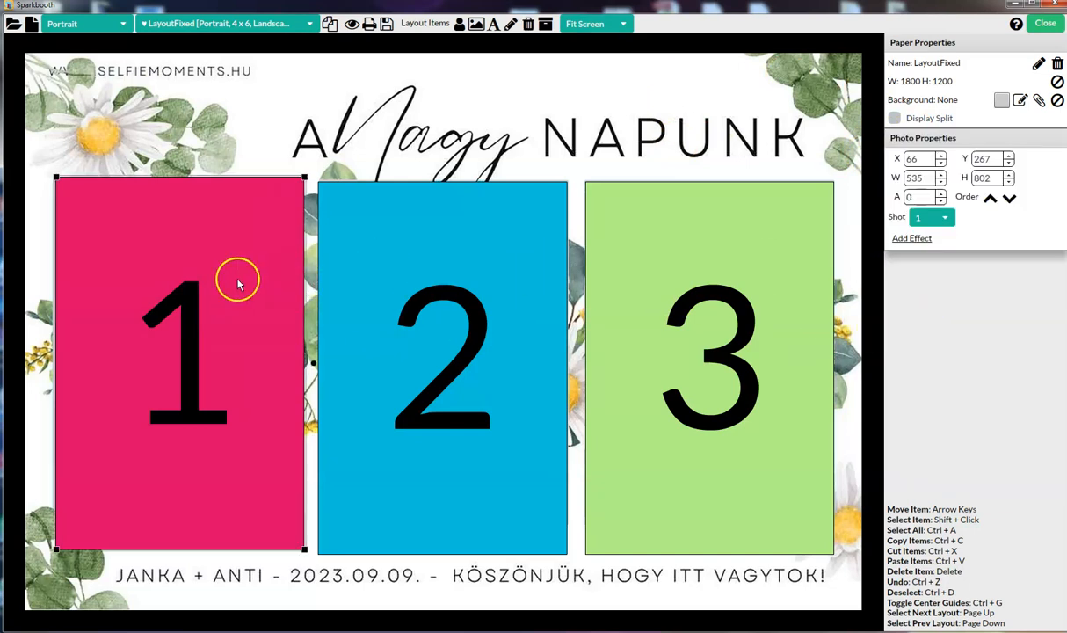
left_click(993, 202)
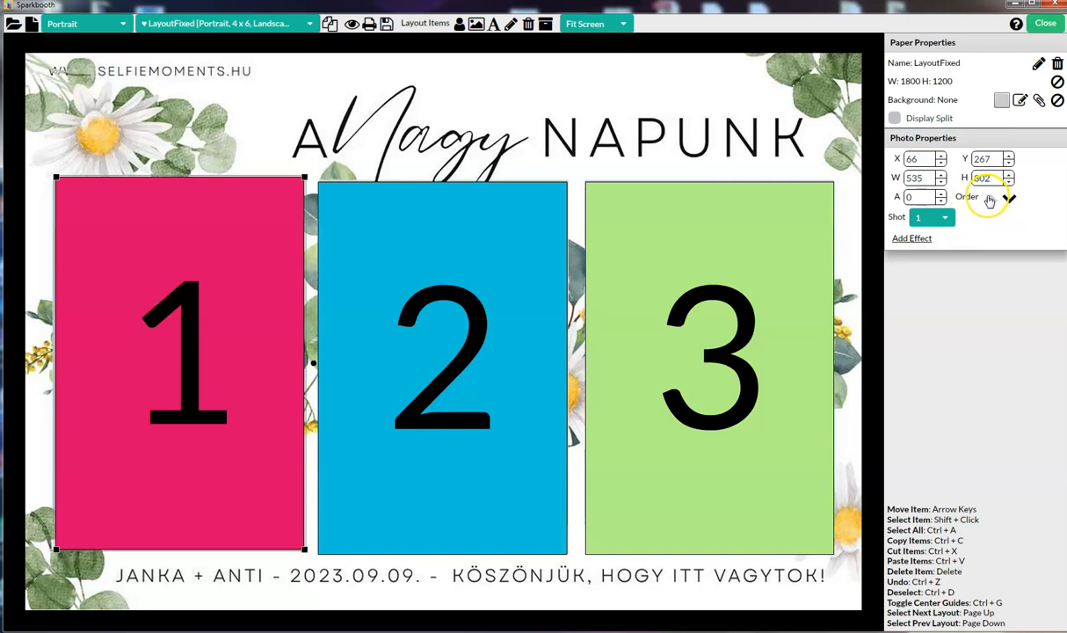
left_click(1009, 199)
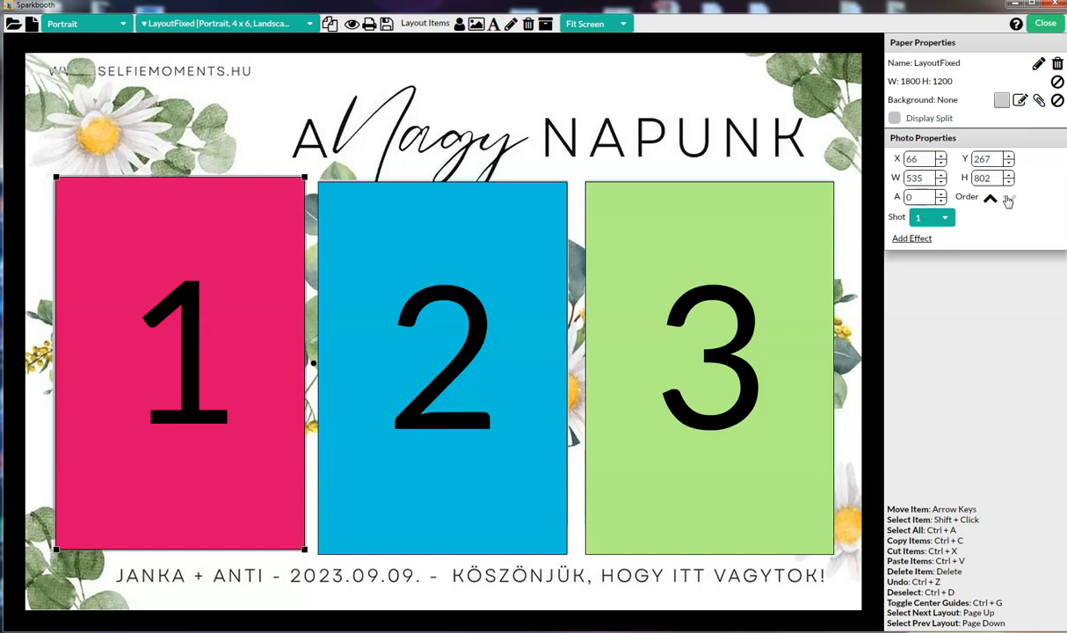
left_click(595, 100)
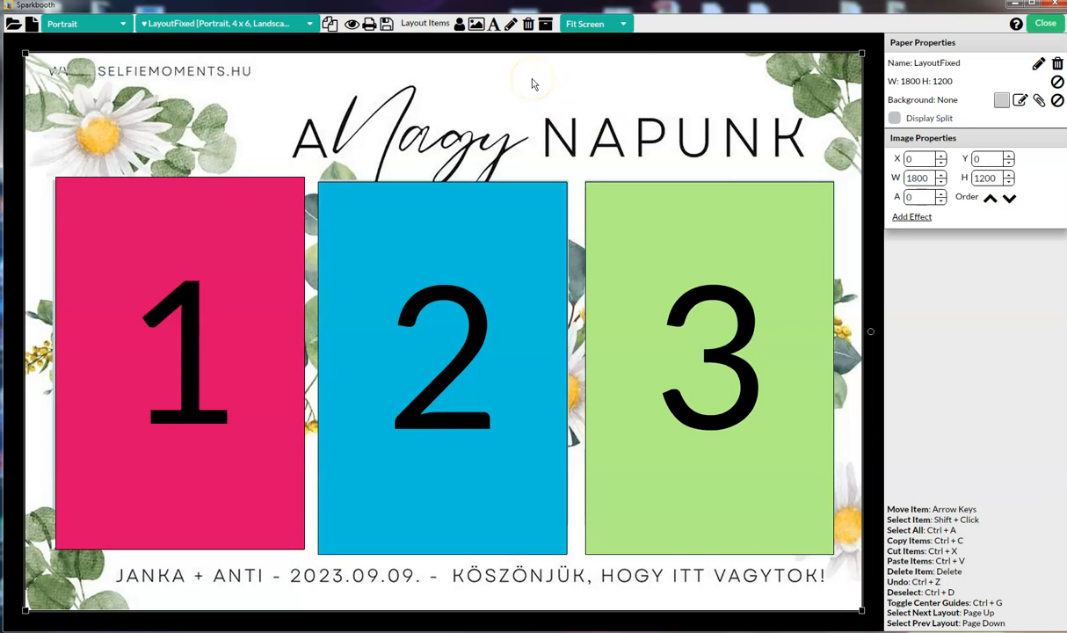
left_click(991, 200)
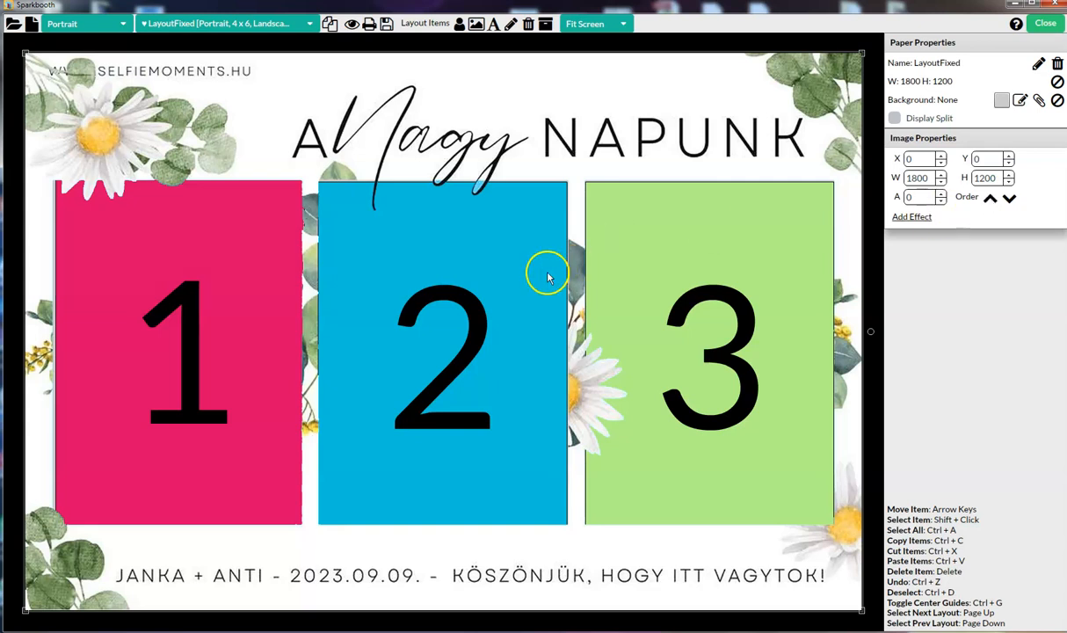
Step: Shift the template image left across the photos and return it to X 0
left_click(484, 294)
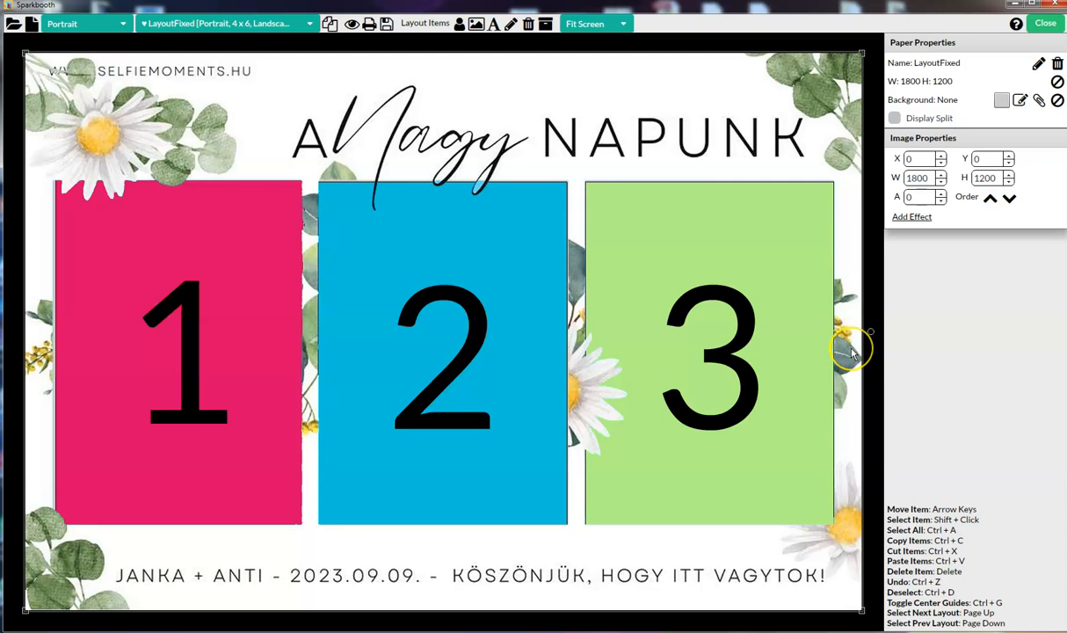
key("Left")
key("Left")
key("Left")
key("Left")
key("Left")
key("Left")
key("Left")
key("Left")
key("Left")
key("Left")
key("Left")
key("Left")
key("Left")
key("Left")
key("Left")
key("Left")
key("Left")
key("Left")
key("Left")
key("Left")
key("Left")
key("Left")
key("Left")
key("Left")
key("Left")
key("Left")
key("Left")
key("Left")
key("Left")
key("Left")
key("Left")
key("Left")
key("Left")
key("Left")
key("Left")
key("Left")
key("Left")
key("Left")
key("Left")
key("Left")
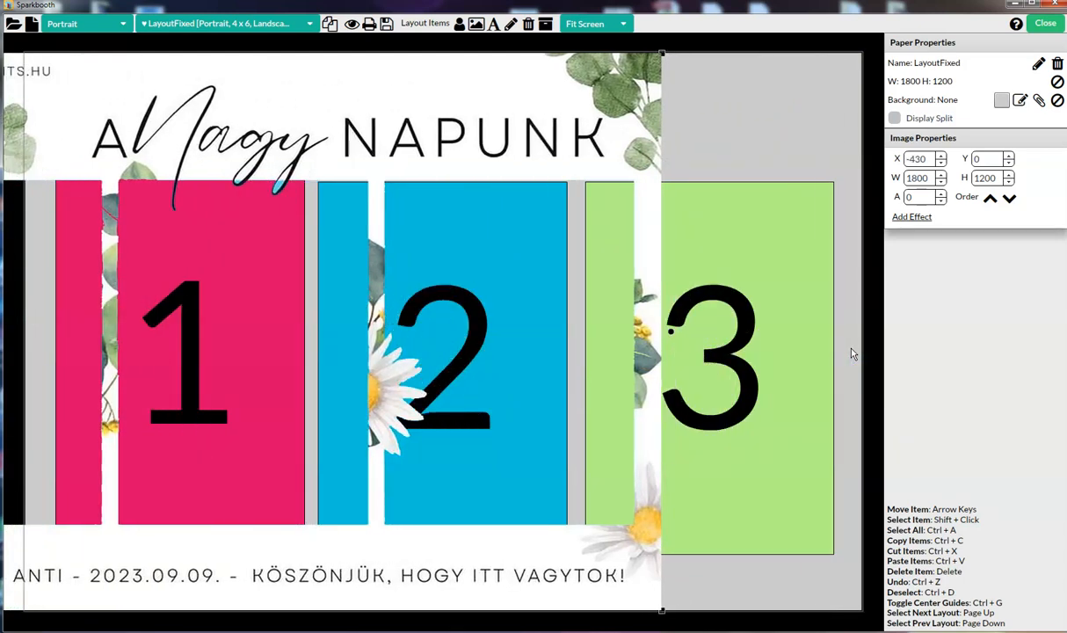
key("Right")
key("Right")
key("Right")
key("Right")
key("Right")
key("Right")
key("Right")
key("Right")
key("Right")
key("Right")
key("Right")
key("Right")
key("Right")
key("Right")
key("Right")
key("Right")
key("Right")
key("Right")
key("Right")
key("Right")
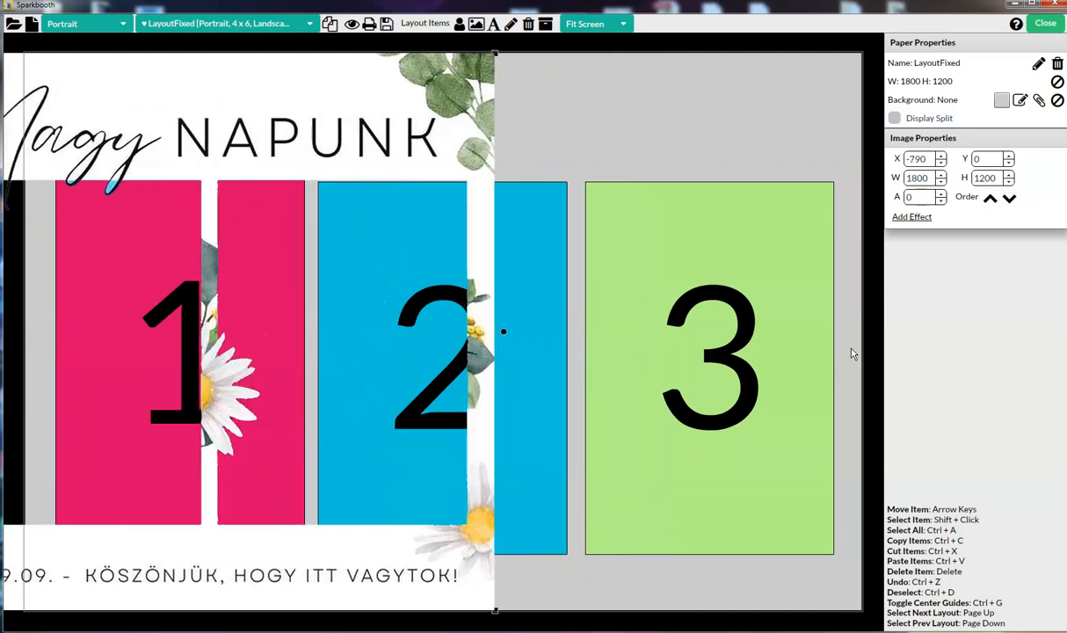
key("Right")
key("Right")
key("Right")
key("Right")
key("Right")
key("Right")
key("Right")
key("Right")
key("Right")
key("Right")
key("Right")
key("Right")
key("Right")
key("Right")
key("Right")
key("Right")
key("Right")
key("Right")
key("Right")
key("Right")
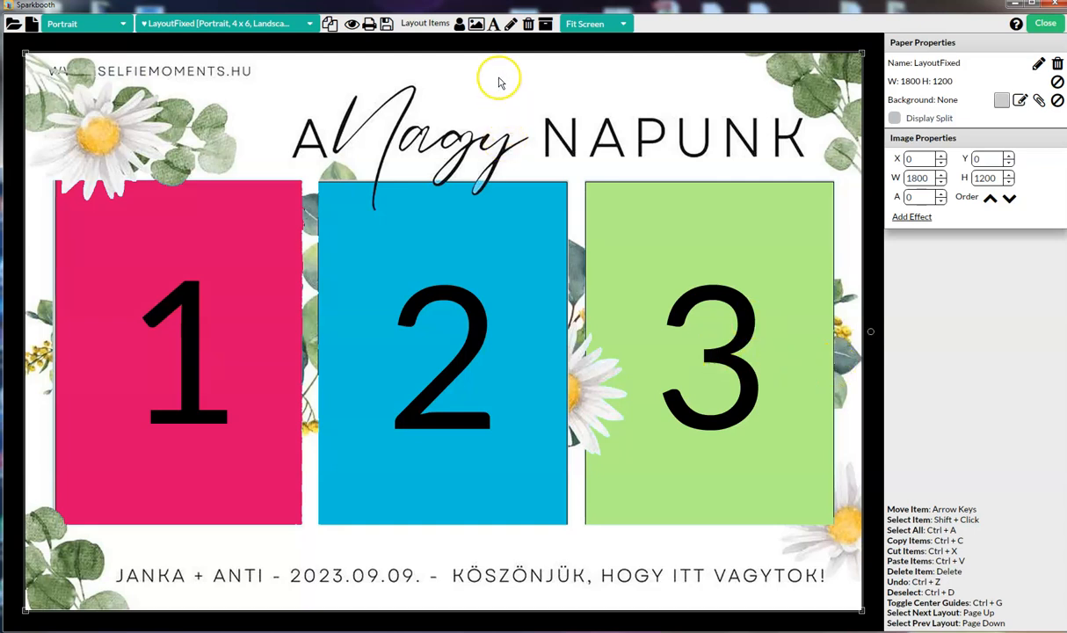
Step: Preview the LayoutFixed print layout
left_click(349, 26)
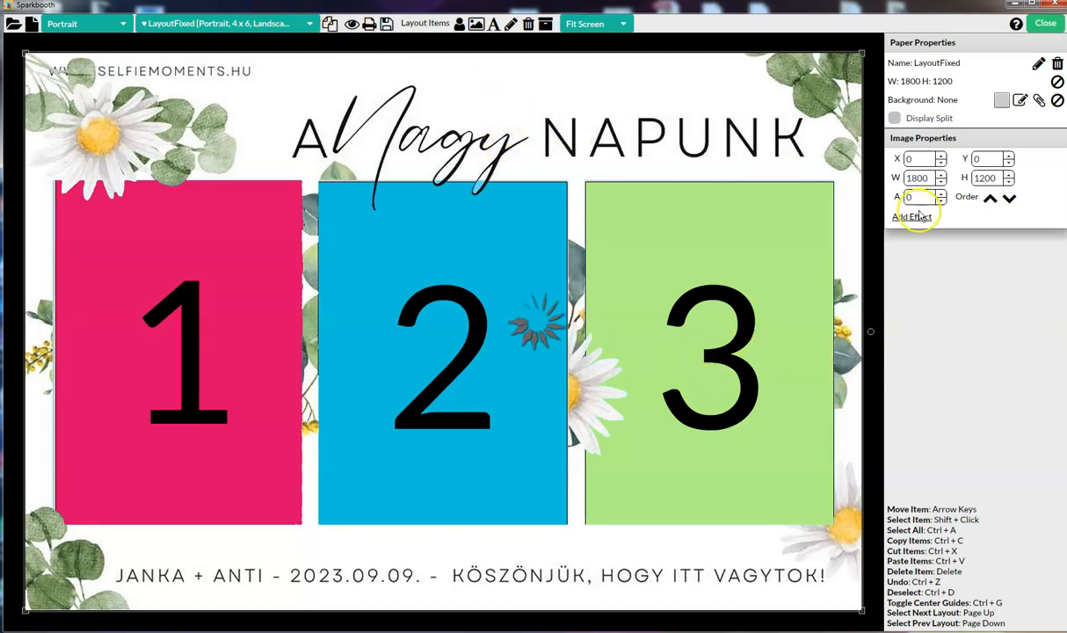